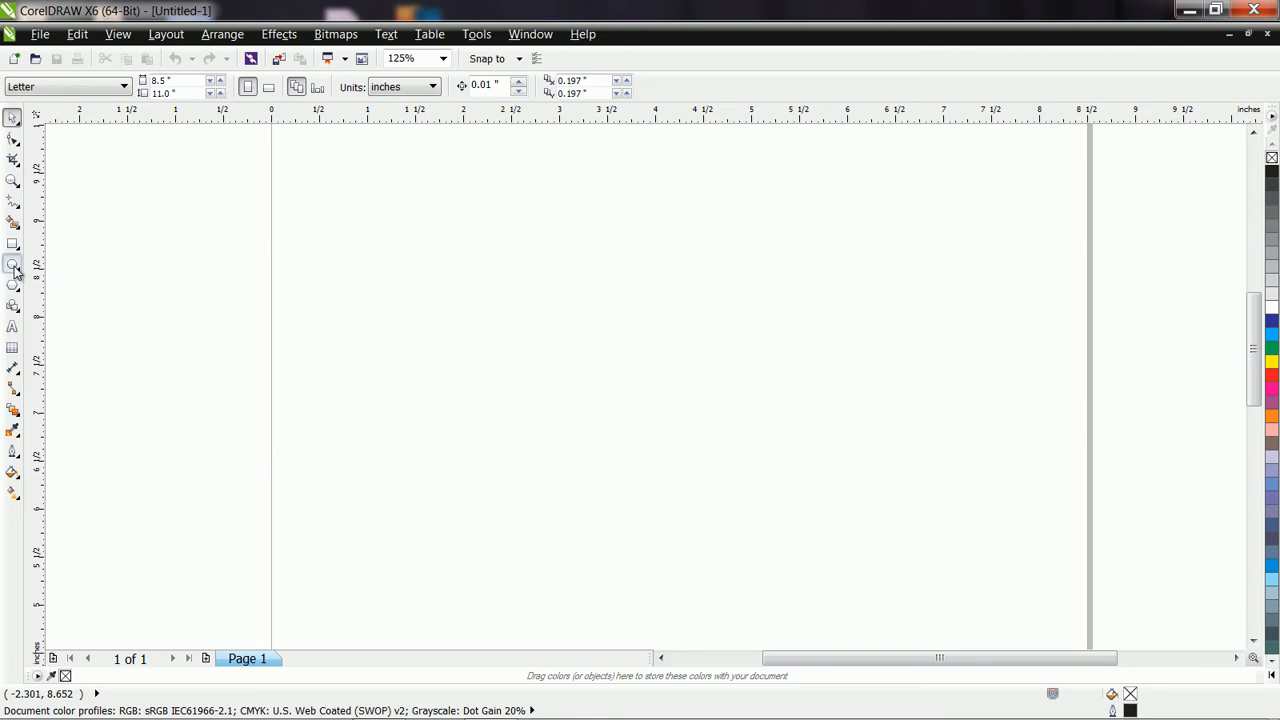
Draw an ellipse about 2.6 by 2.24 inches and add a single-step inside contour with an offset of about 0.42 inch
drag(483, 288, 733, 507)
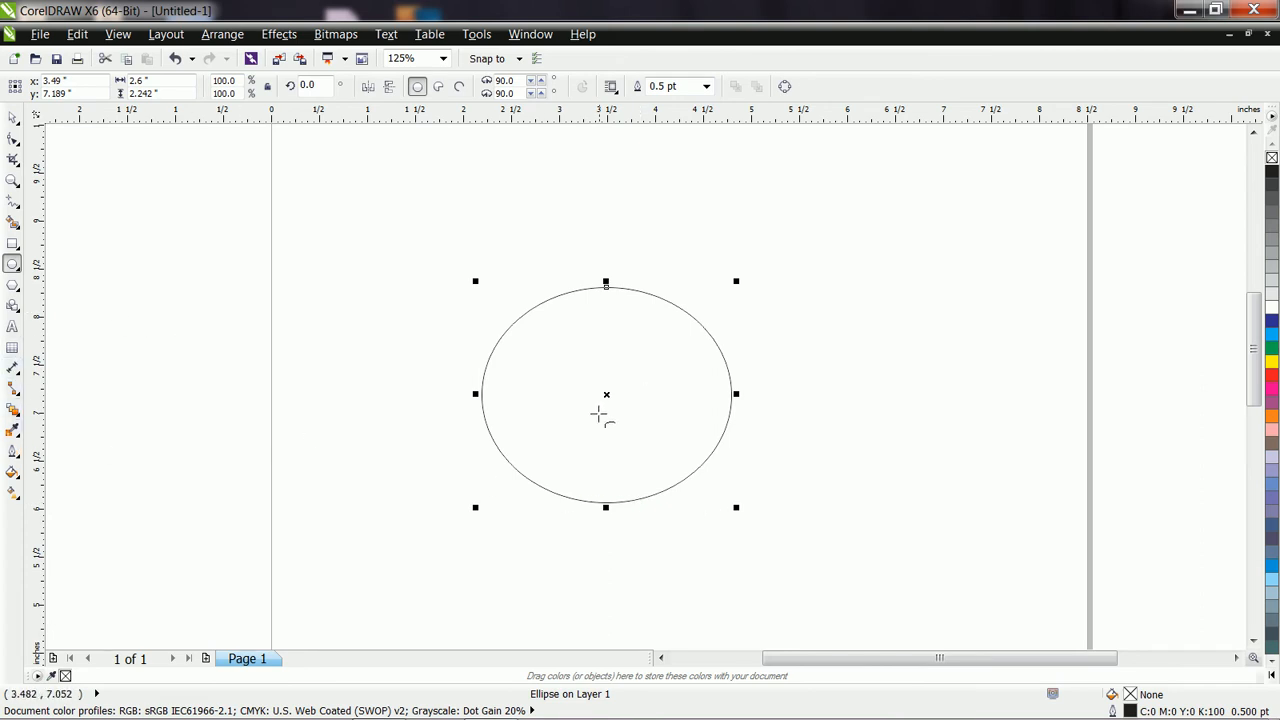
click(17, 422)
click(69, 431)
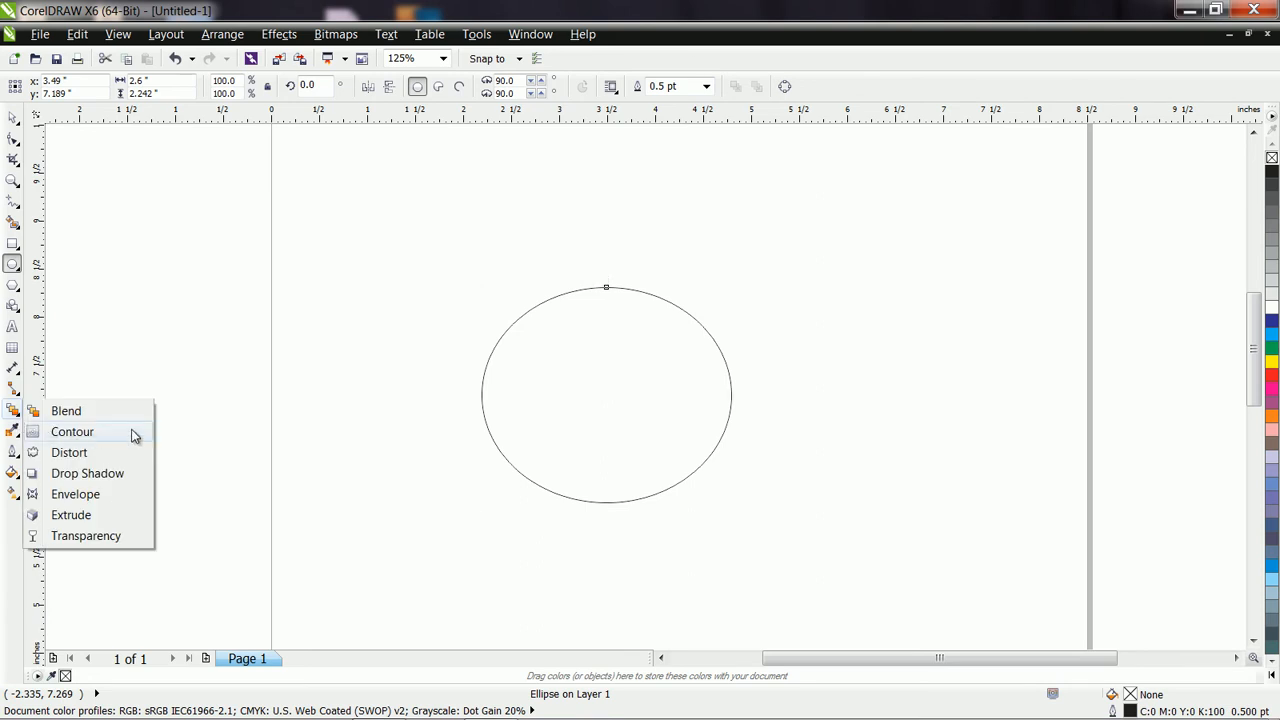
drag(607, 290, 606, 327)
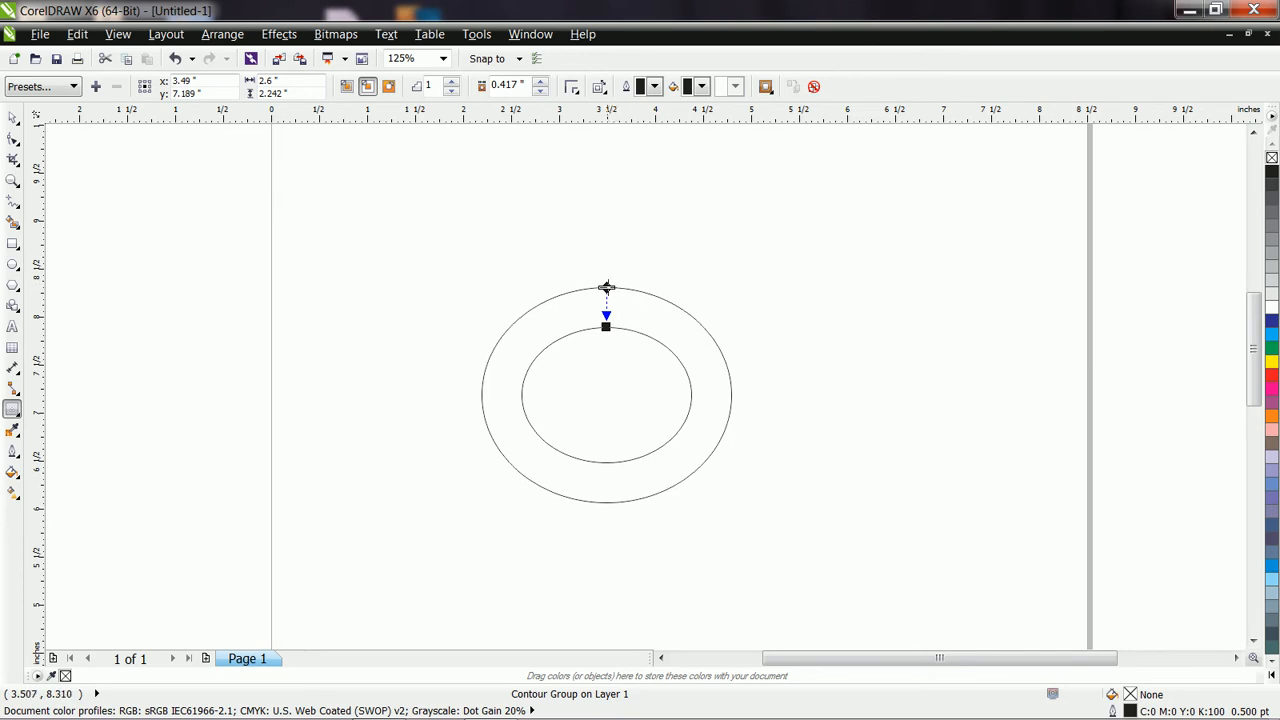
Reduce the ellipse's contour spacing interactively to five inner steps with an offset of about 0.049 inch
scroll(607, 290, up, 5)
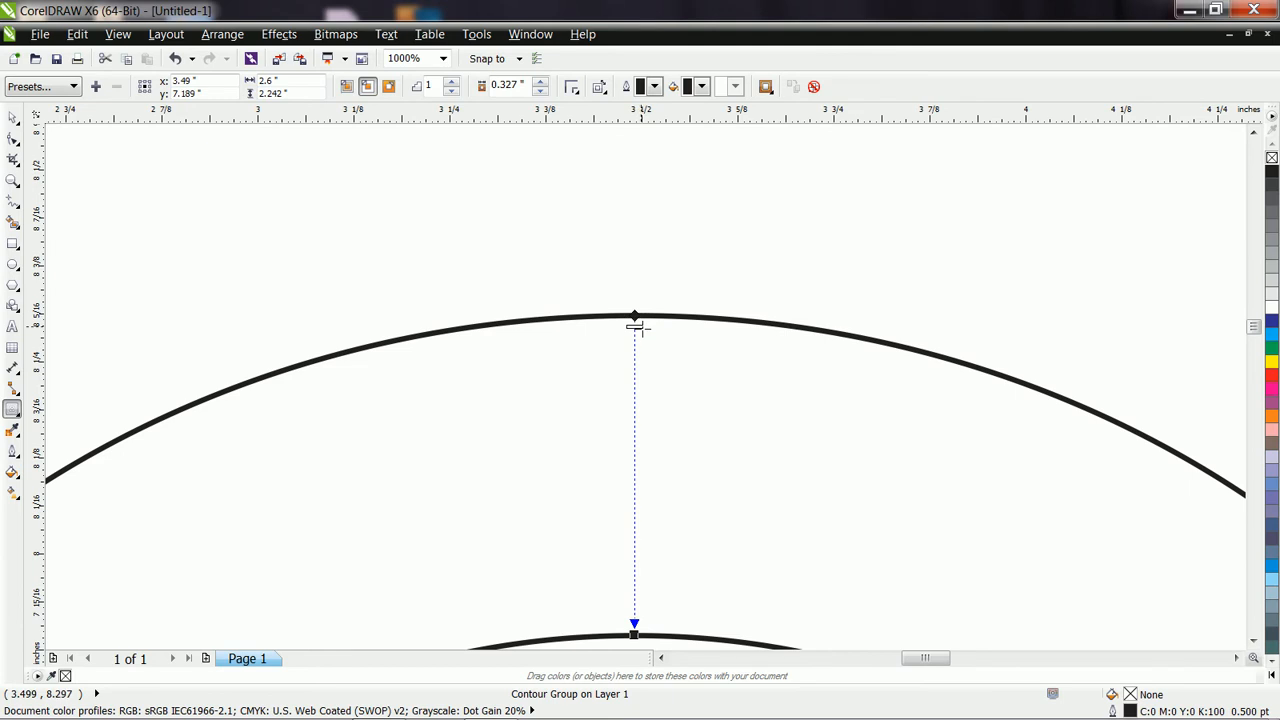
drag(635, 327, 643, 353)
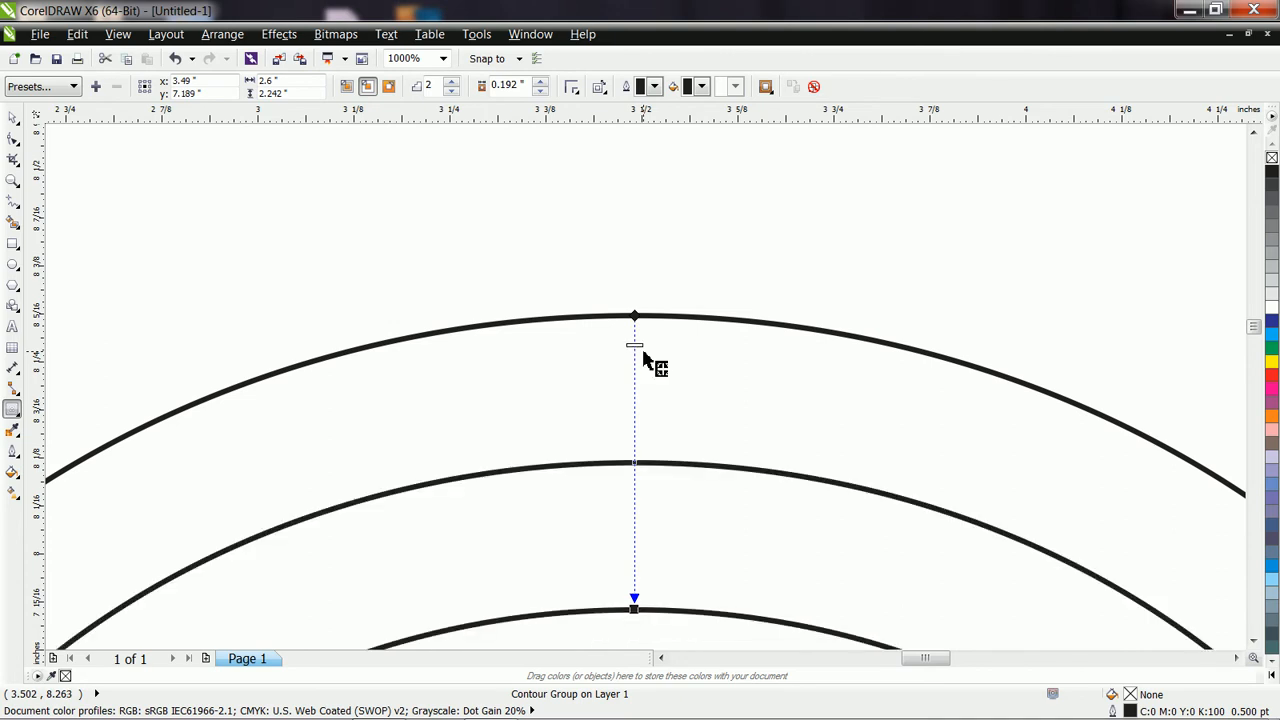
scroll(646, 357, down, 5)
scroll(654, 363, up, 3)
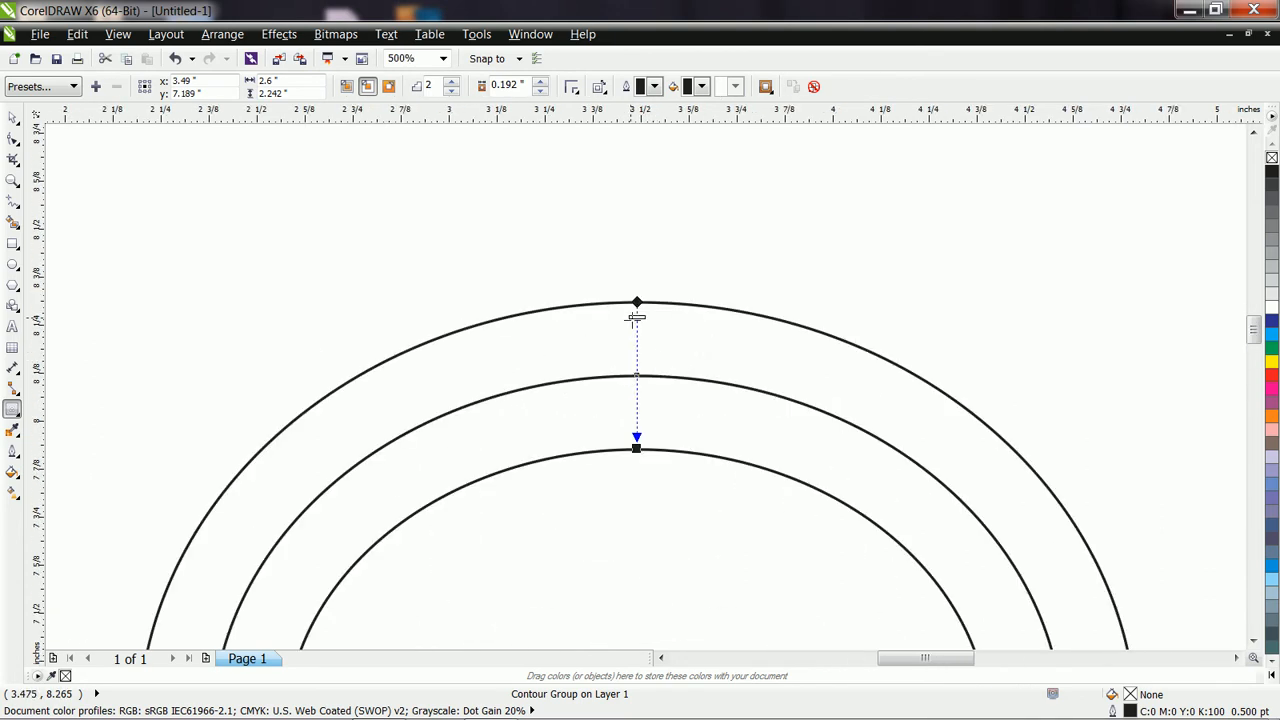
drag(637, 321, 641, 328)
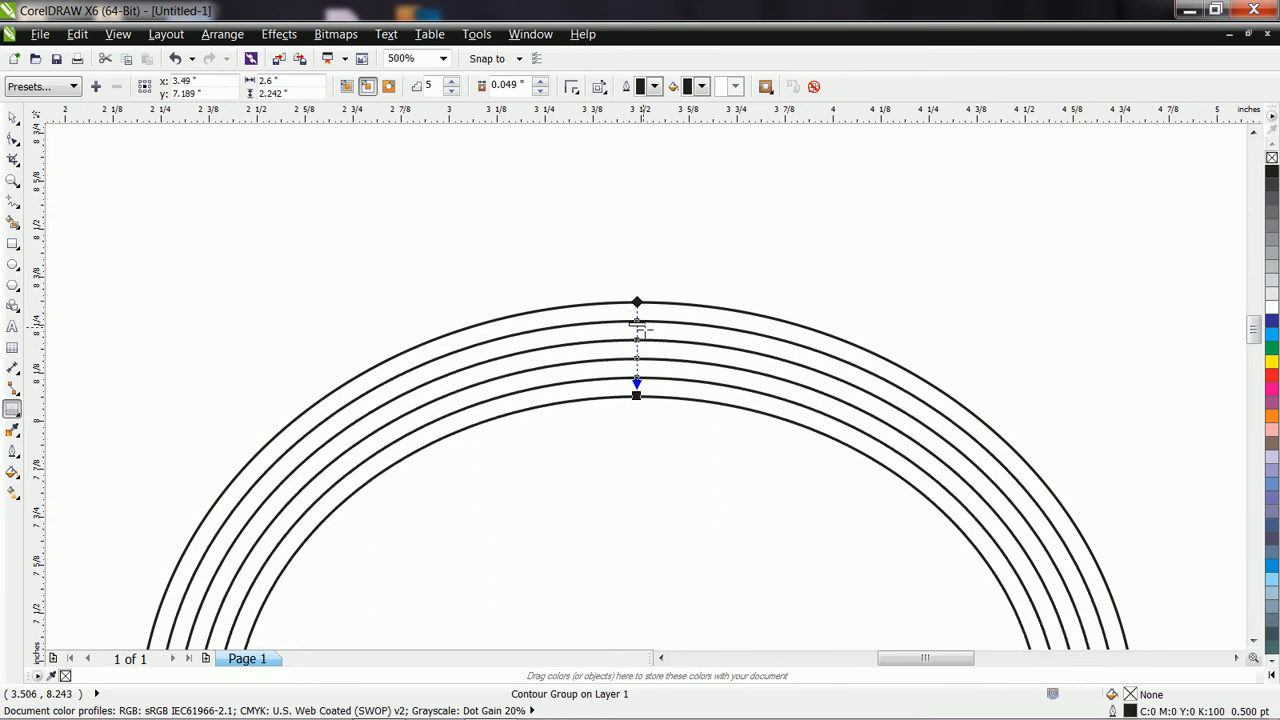
scroll(641, 328, down, 1)
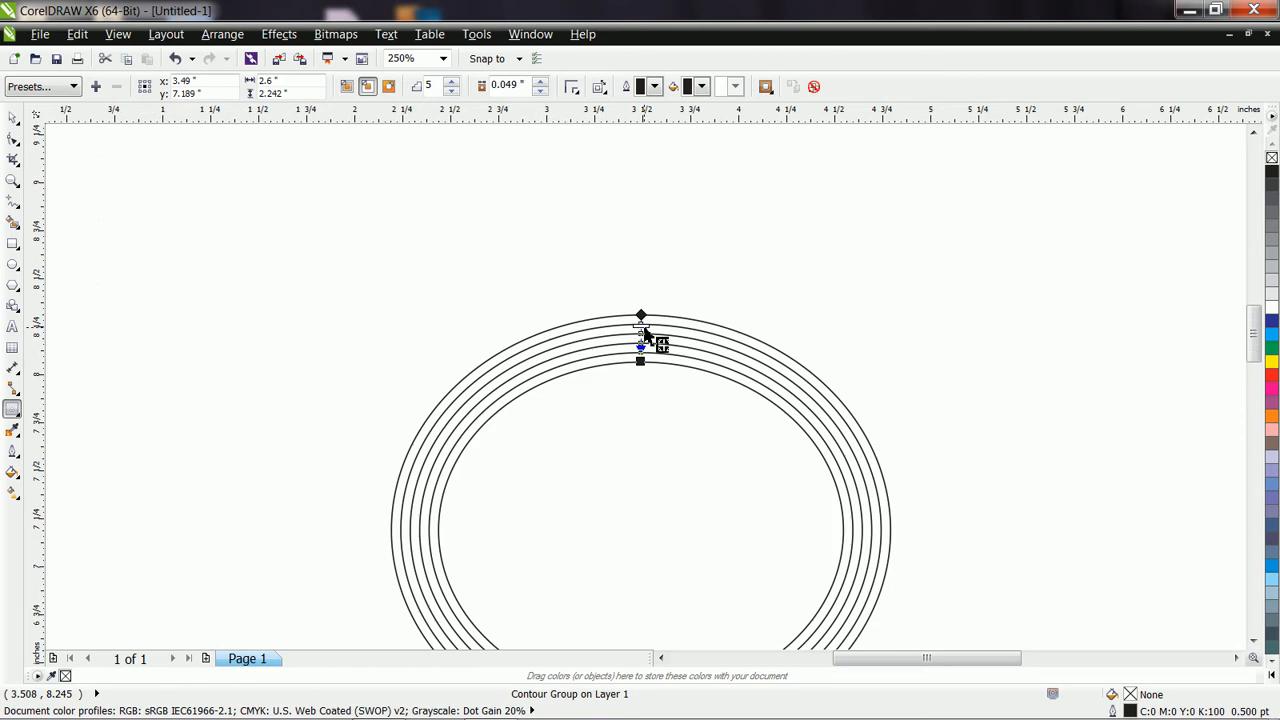
Compare the inside and outside contour directions on the ellipse and set the contour to run to the center
click(346, 87)
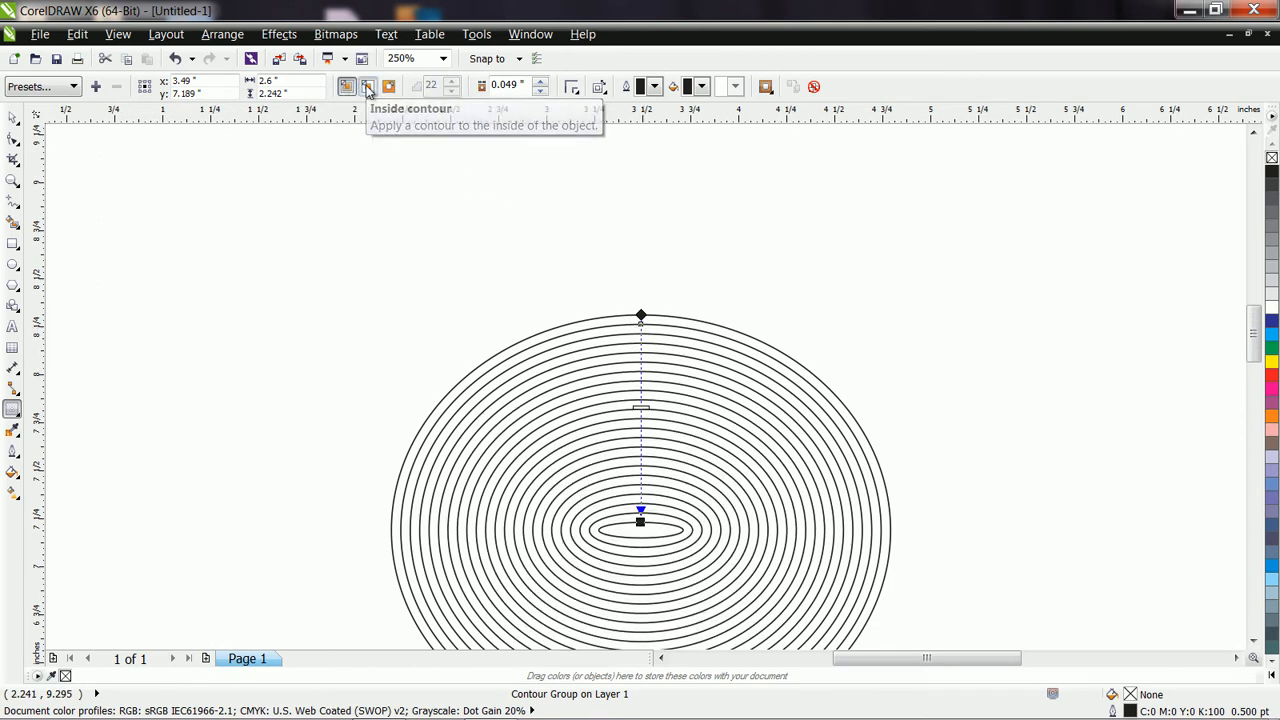
click(368, 88)
click(390, 87)
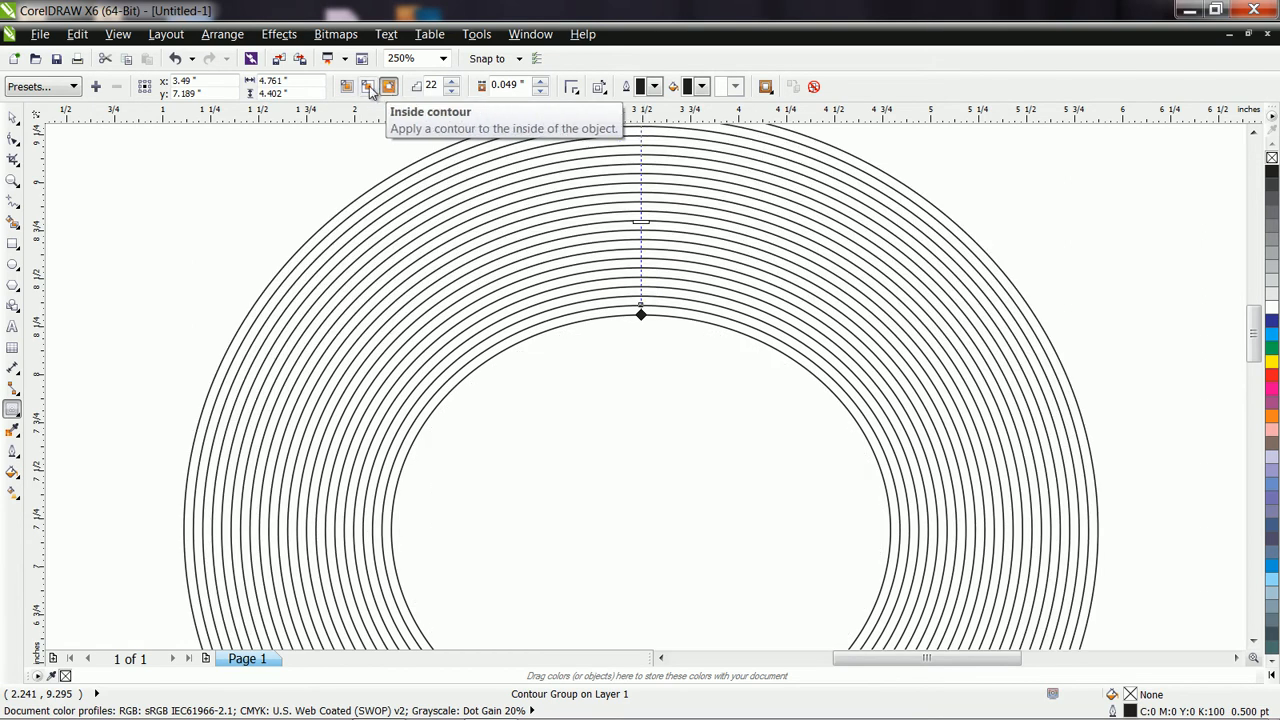
click(346, 87)
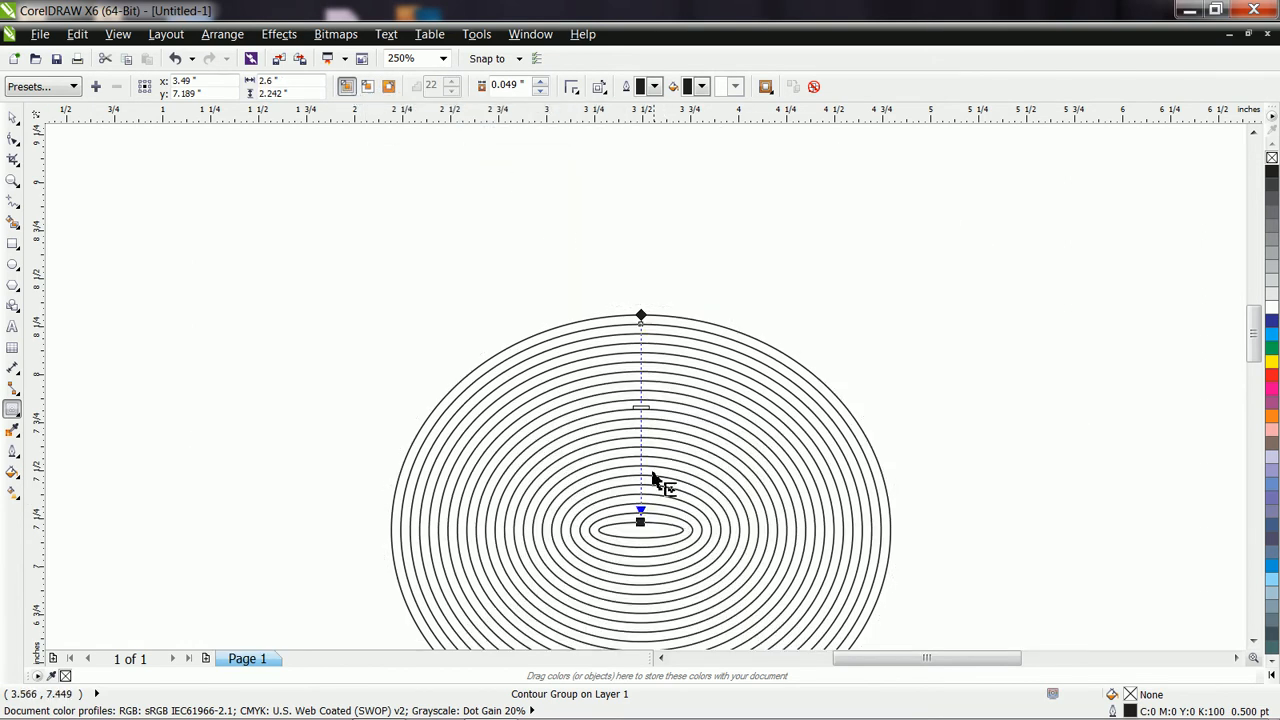
Move the contoured ellipse up and to the left, then shrink it to about 2.15 by 1.85 inches
click(12, 118)
drag(411, 403, 282, 291)
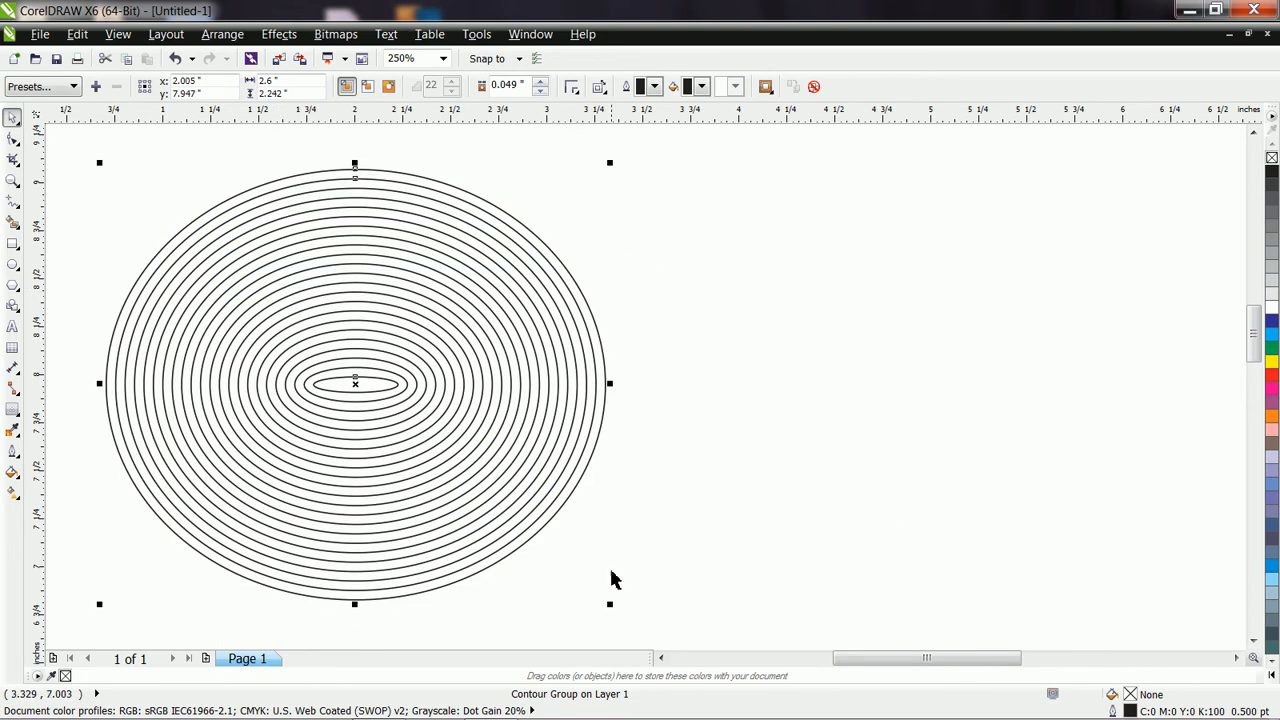
drag(610, 606, 523, 531)
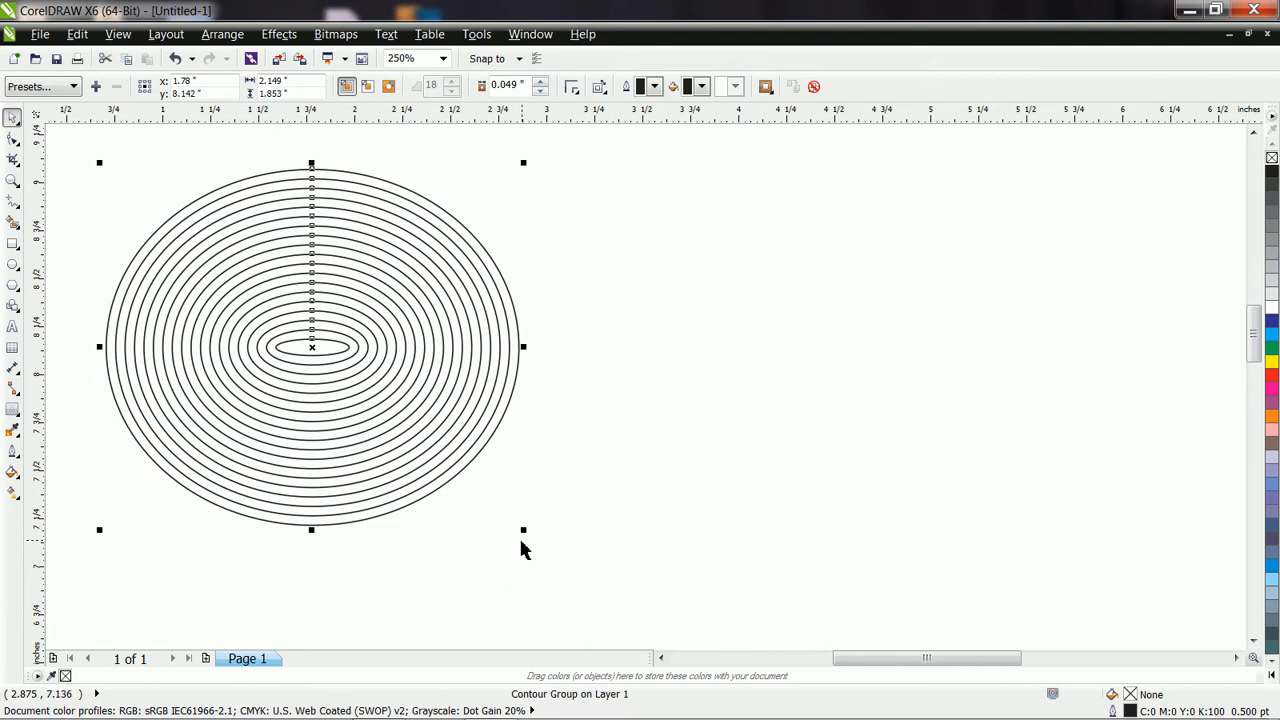
Draw a rectangle about 1.62 by 1.28 inches beside the ellipse, filled green with no outline
click(13, 243)
mouse_move(686, 246)
mouse_down()
mouse_move(734, 323)
mouse_move(997, 493)
mouse_up()
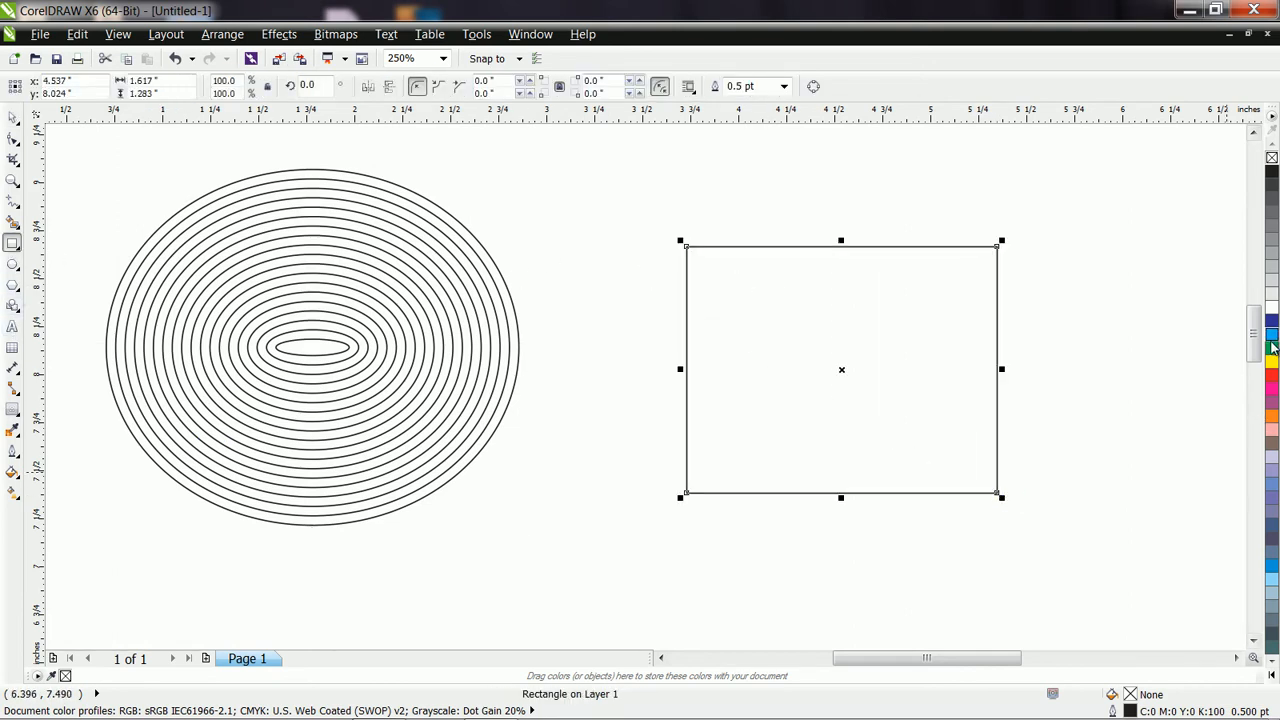
click(1271, 347)
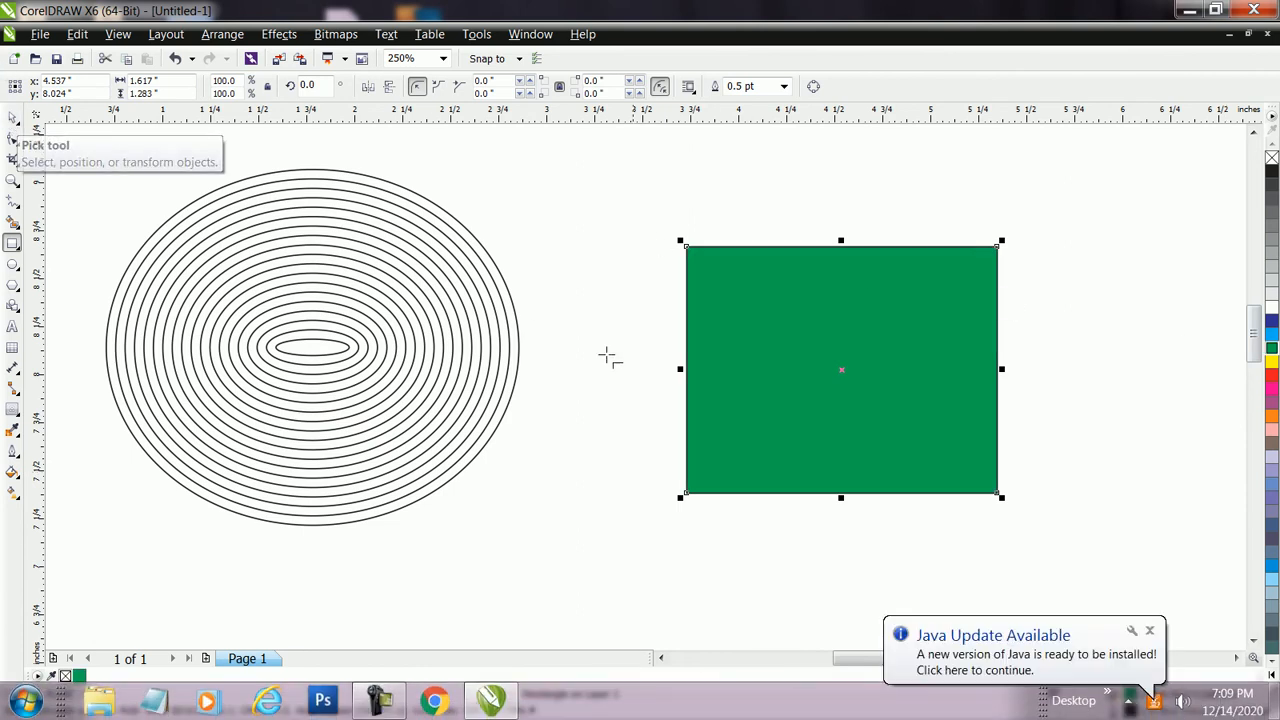
click(784, 86)
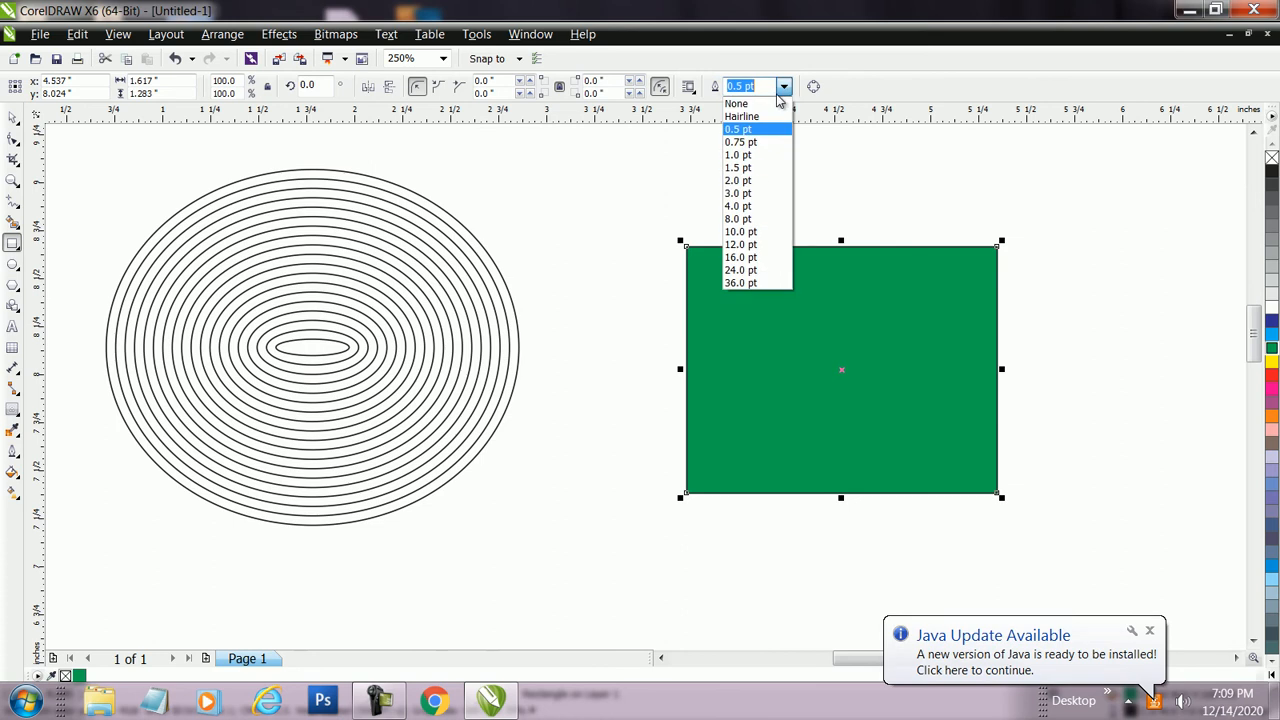
click(776, 104)
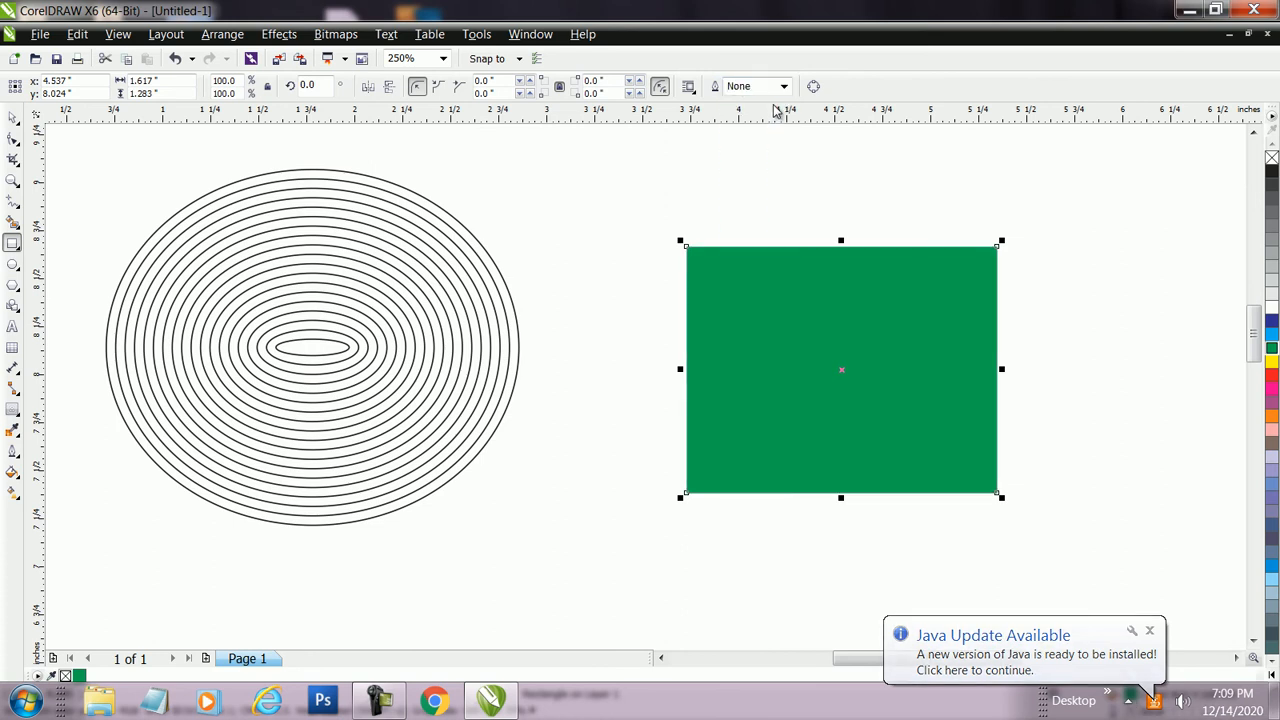
Apply an inside contour of 23 steps with an offset of about 0.011 inch to the green rectangle
click(12, 410)
mouse_move(848, 255)
mouse_down()
mouse_move(854, 300)
mouse_move(842, 271)
mouse_up()
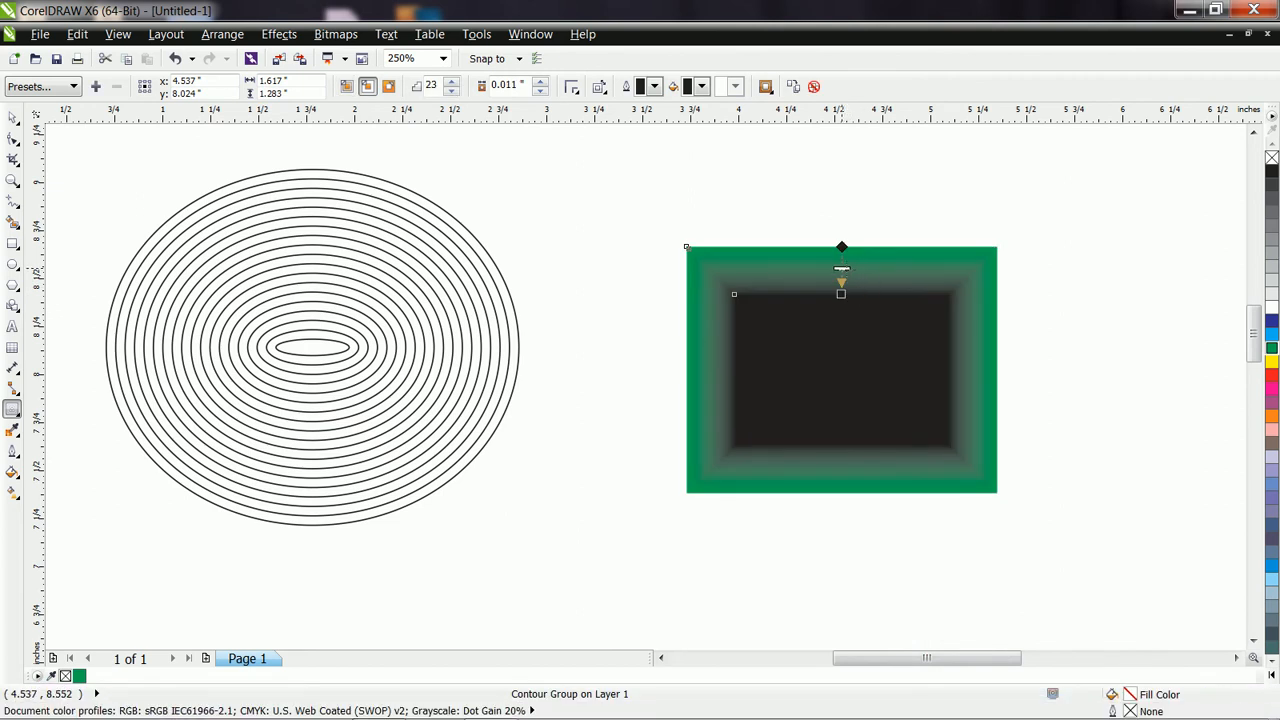
click(13, 183)
drag(763, 242, 802, 266)
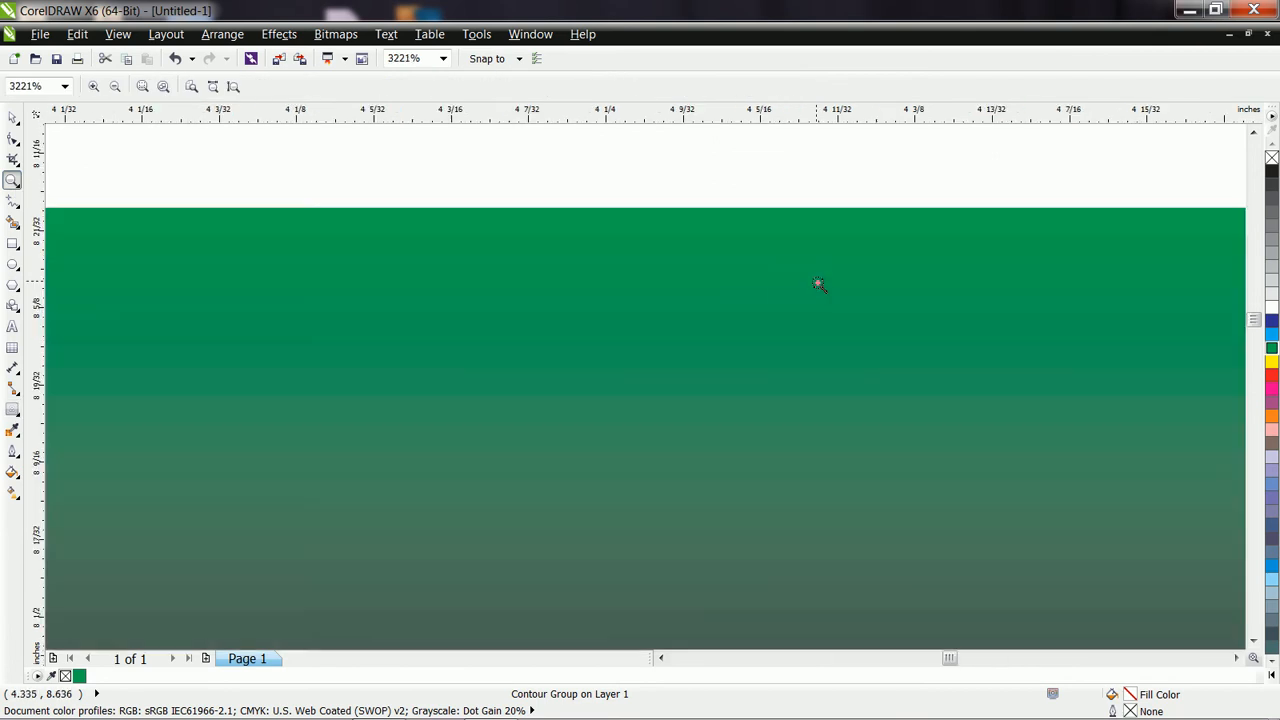
right_click(717, 389)
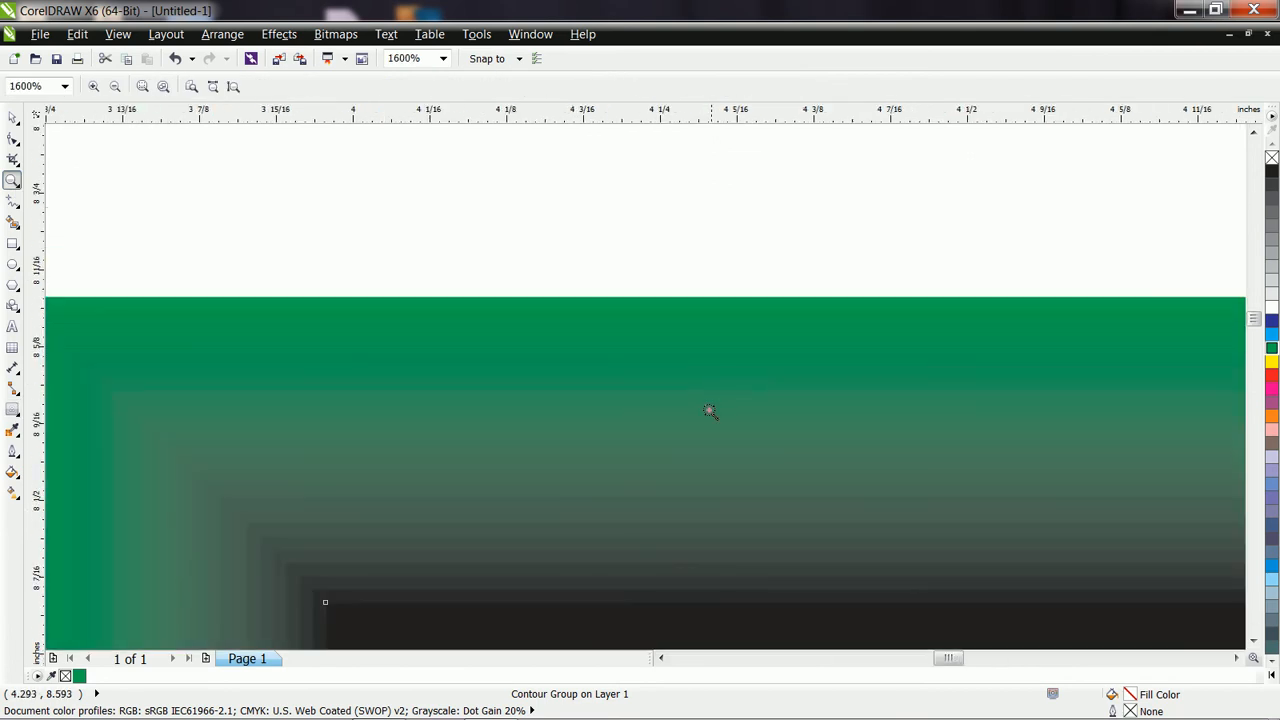
right_click(634, 516)
right_click(634, 516)
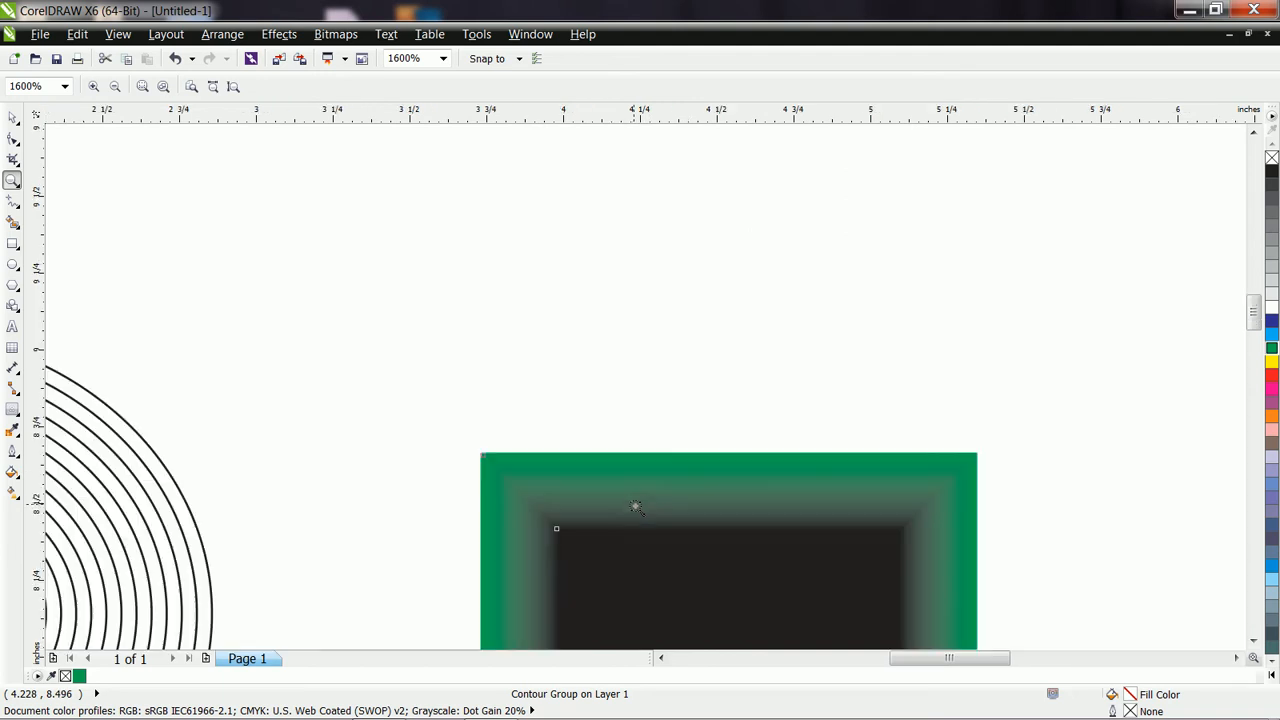
Move the contoured rectangle up by about 0.38 inch and set its contour fill color to yellow
click(13, 120)
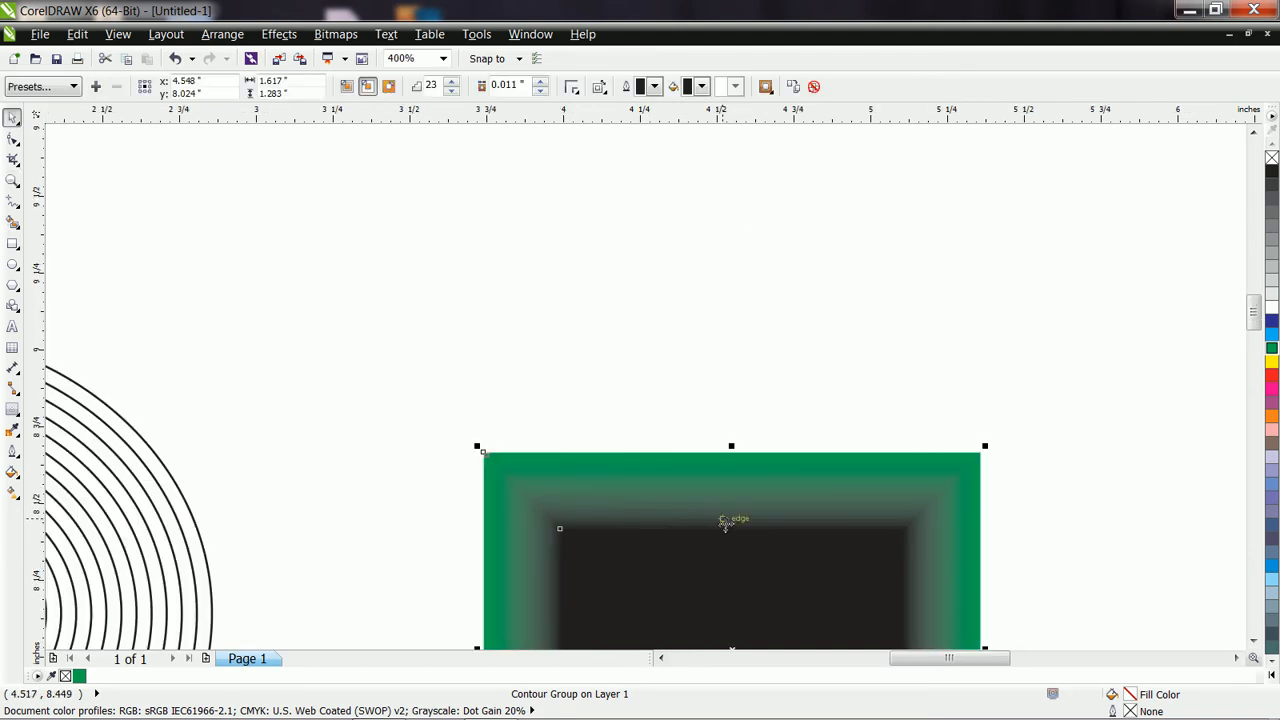
drag(727, 553, 724, 438)
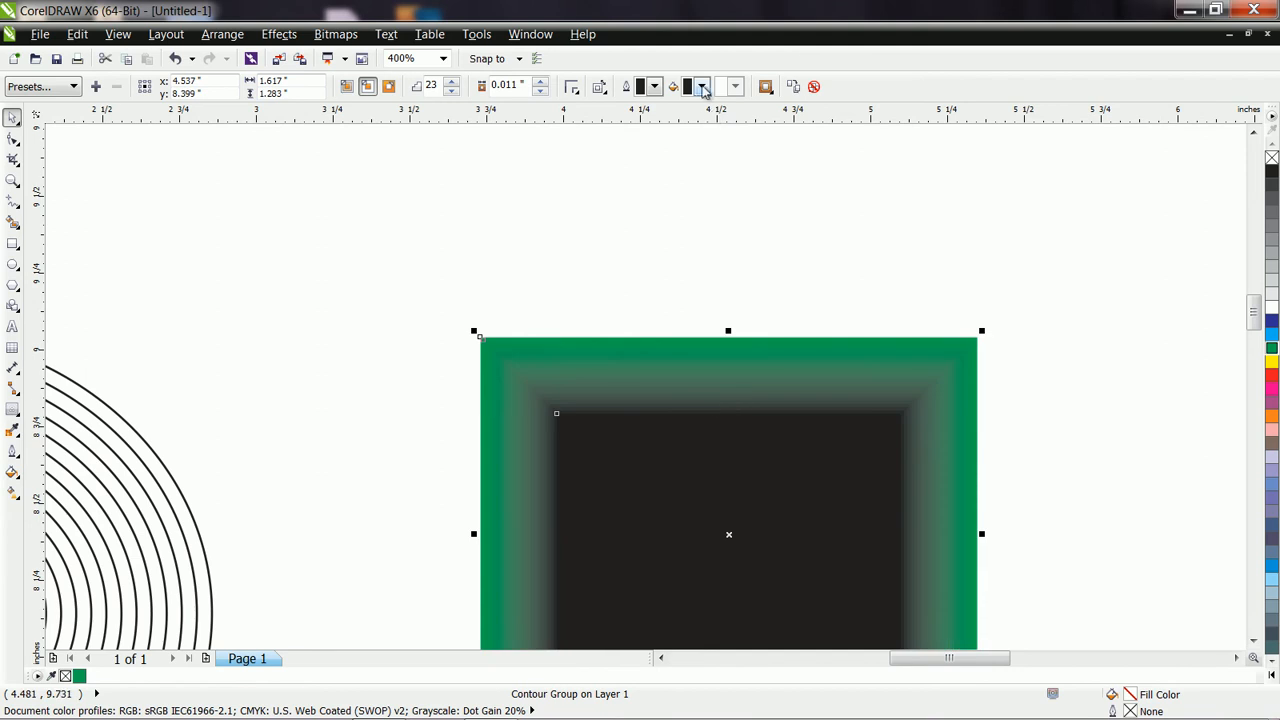
click(702, 87)
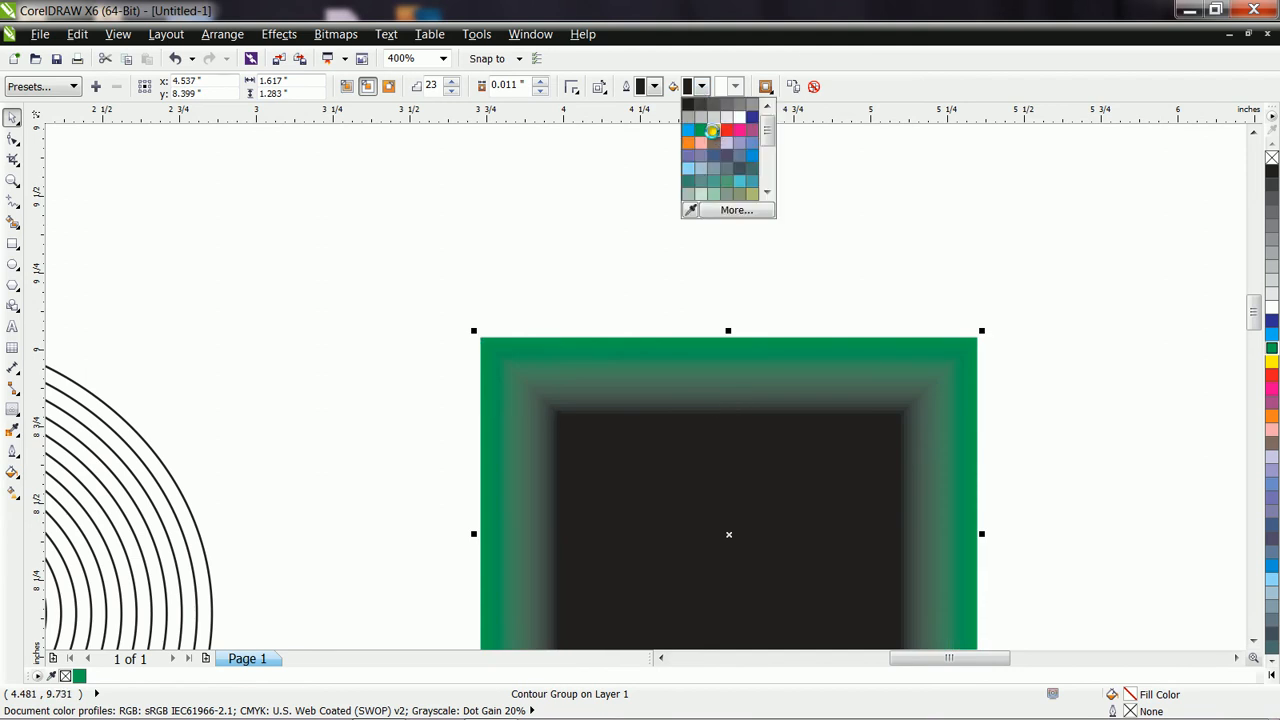
click(713, 140)
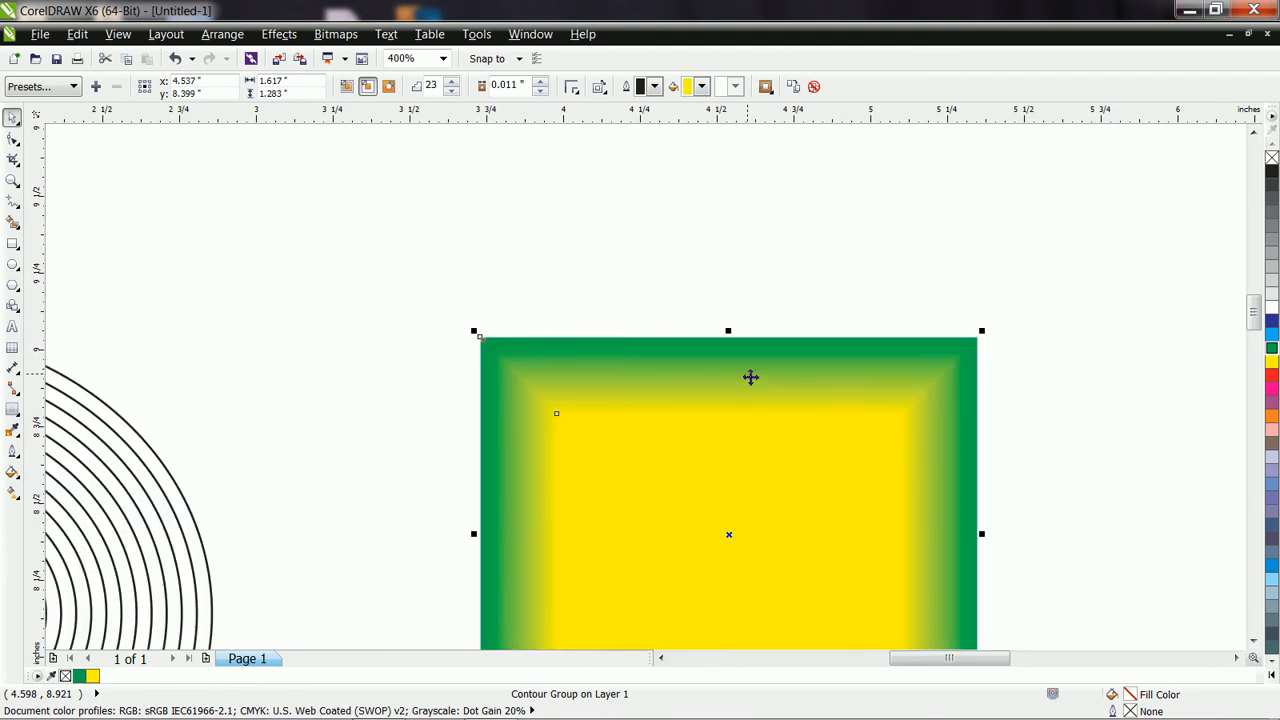
scroll(748, 372, up, 3)
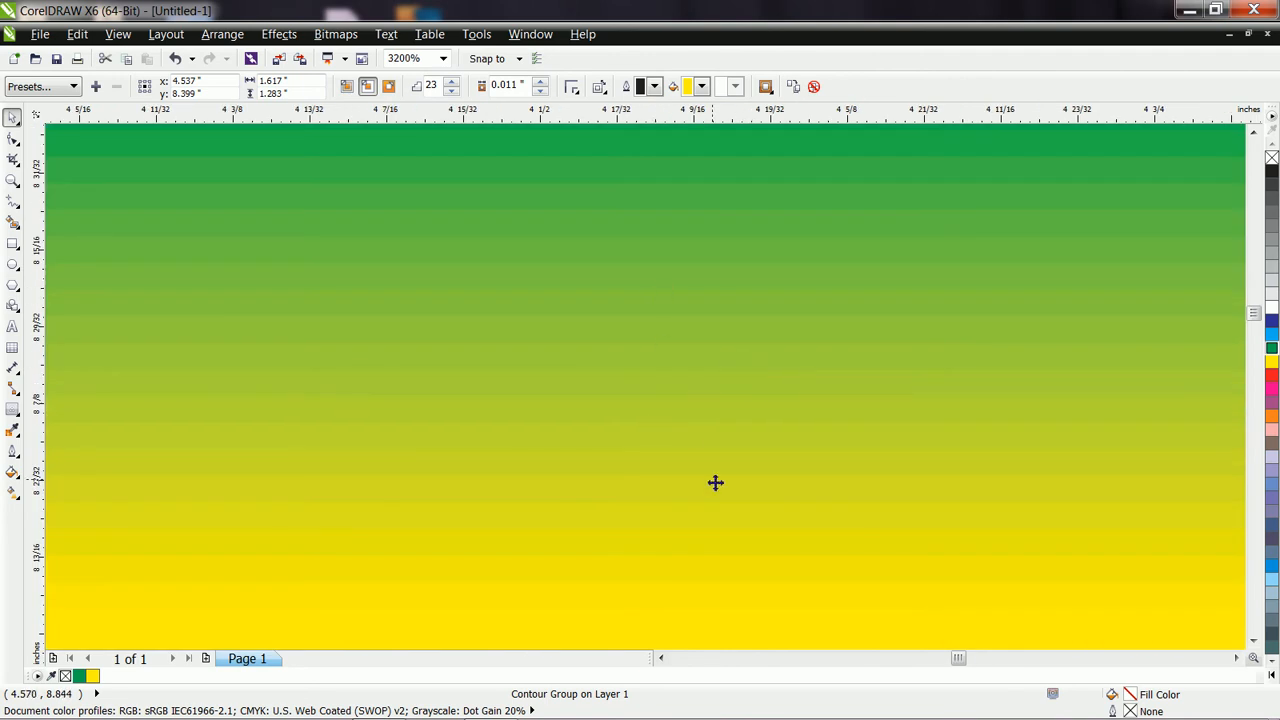
scroll(717, 480, down, 4)
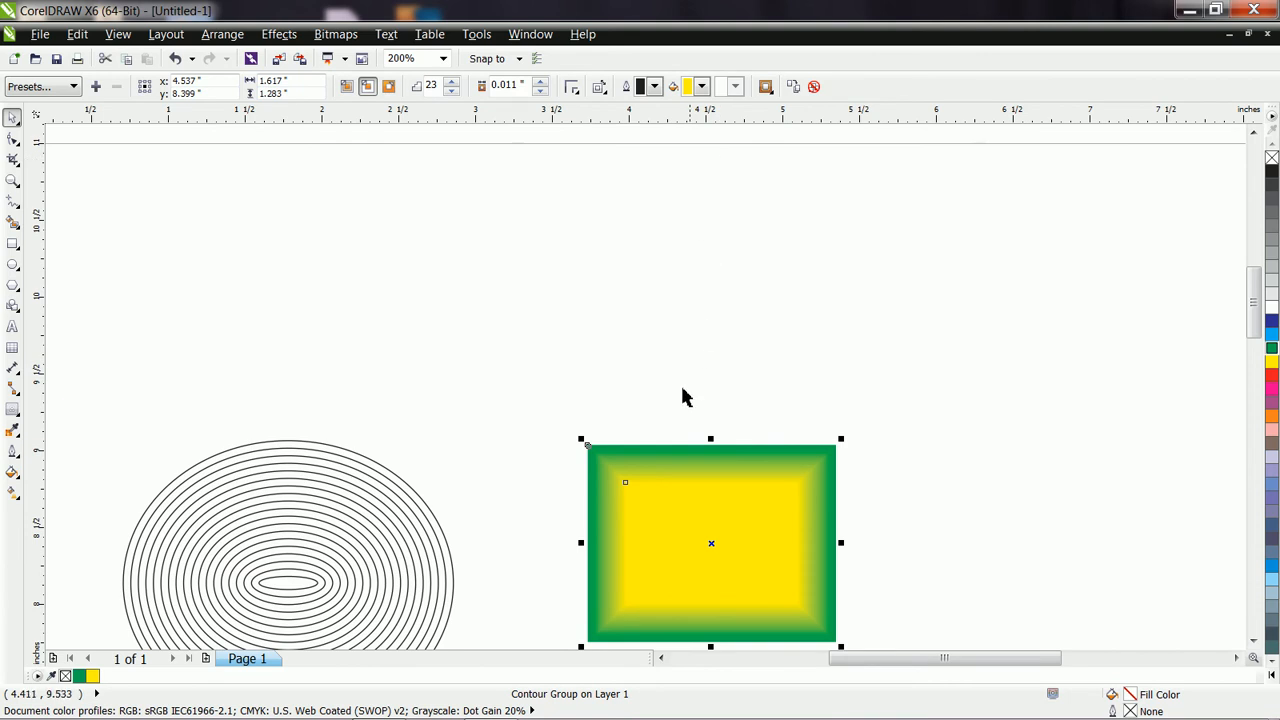
Add the artistic text INDIA in the empty area above the ellipse and rectangle
click(12, 326)
click(391, 274)
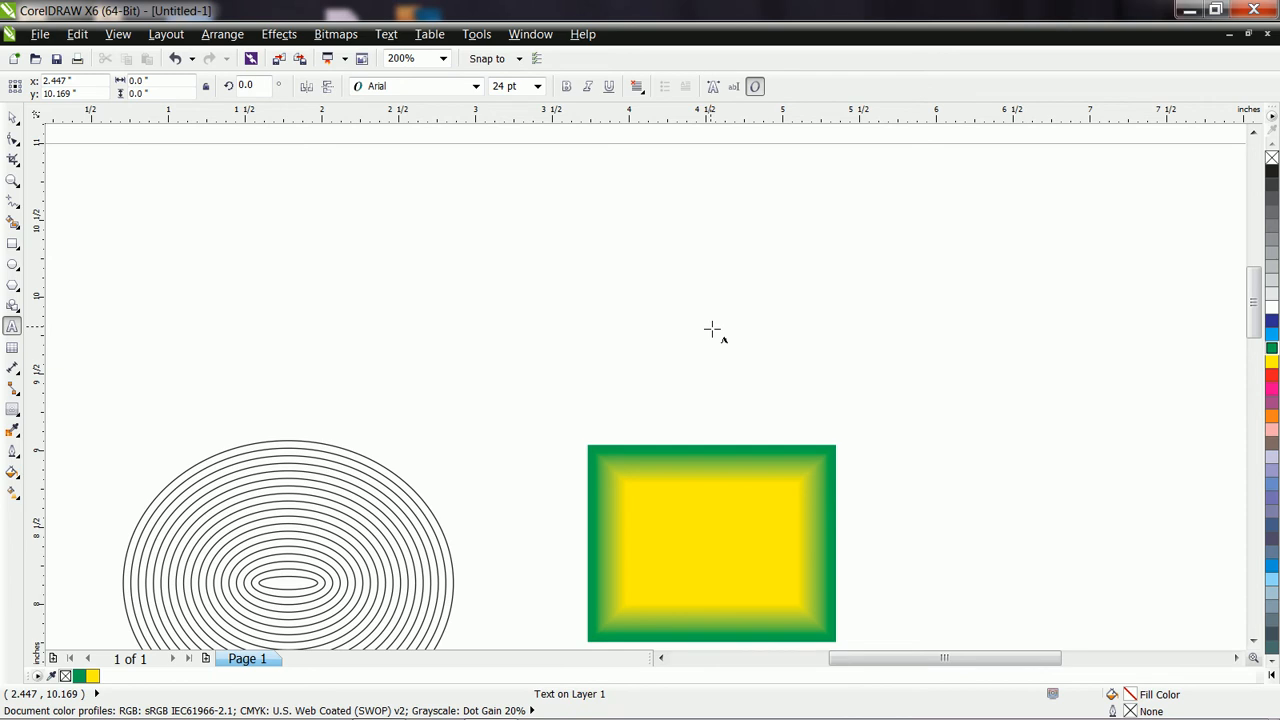
text(INDIA)
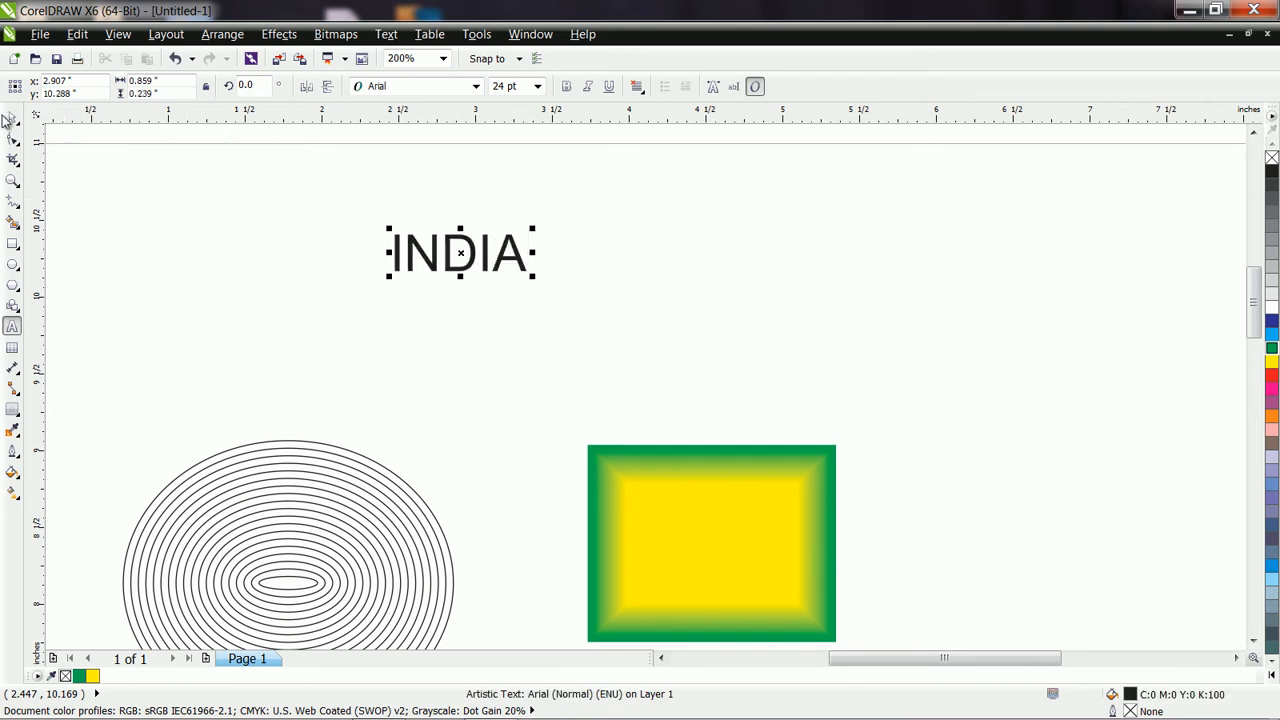
Set the INDIA text's font to Arial Black and enlarge it to about 50 pt
click(476, 86)
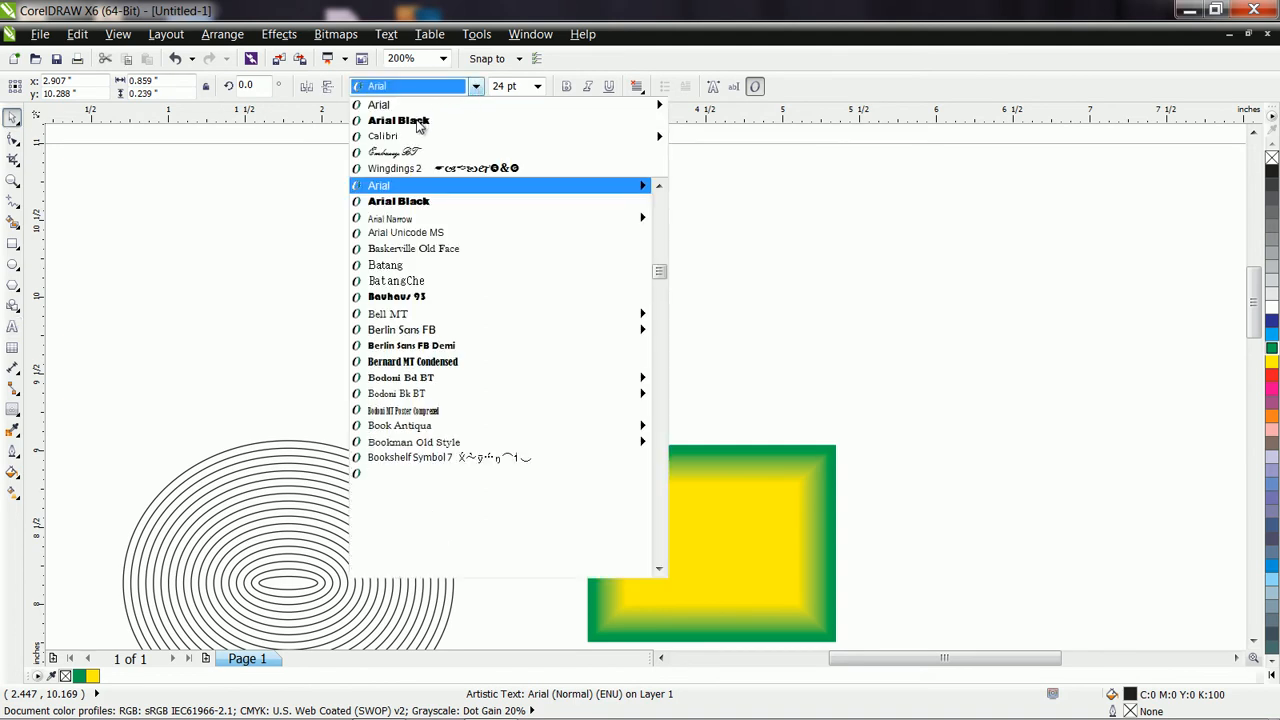
click(419, 121)
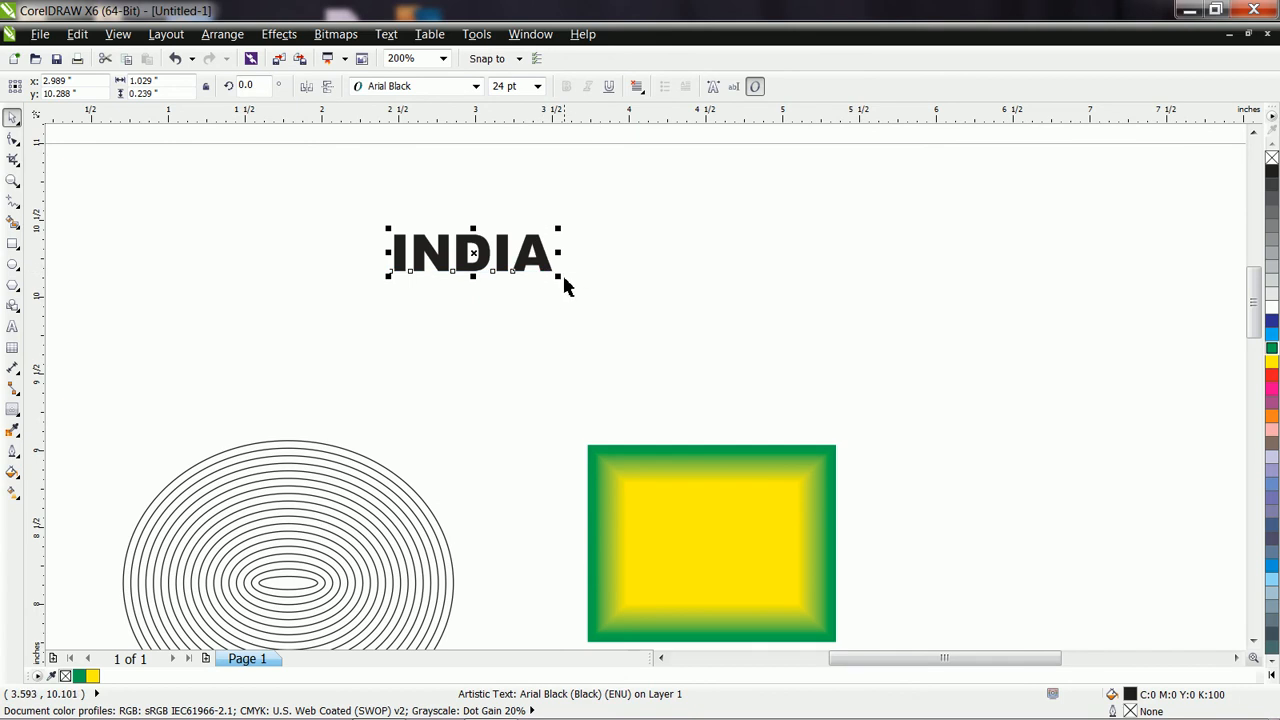
drag(560, 275, 730, 407)
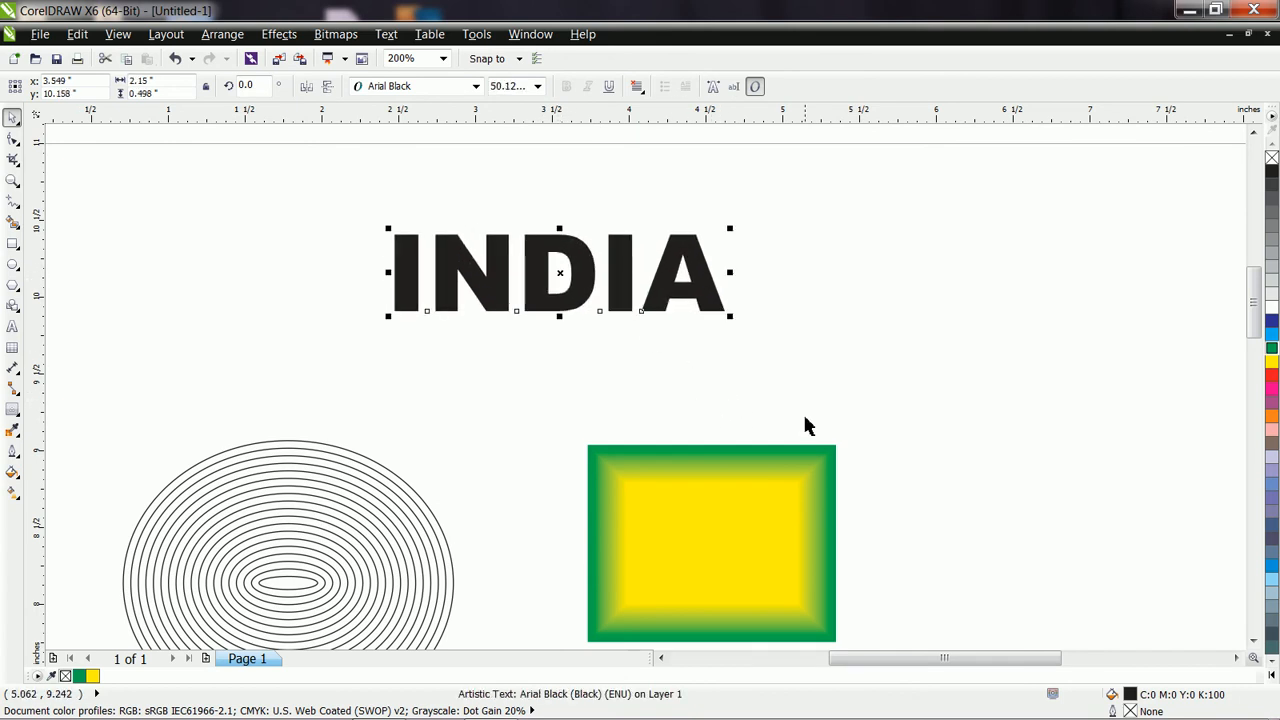
Apply a vertical linear black-to-white fountain fill to the INDIA text and switch its color blend to Custom
click(13, 492)
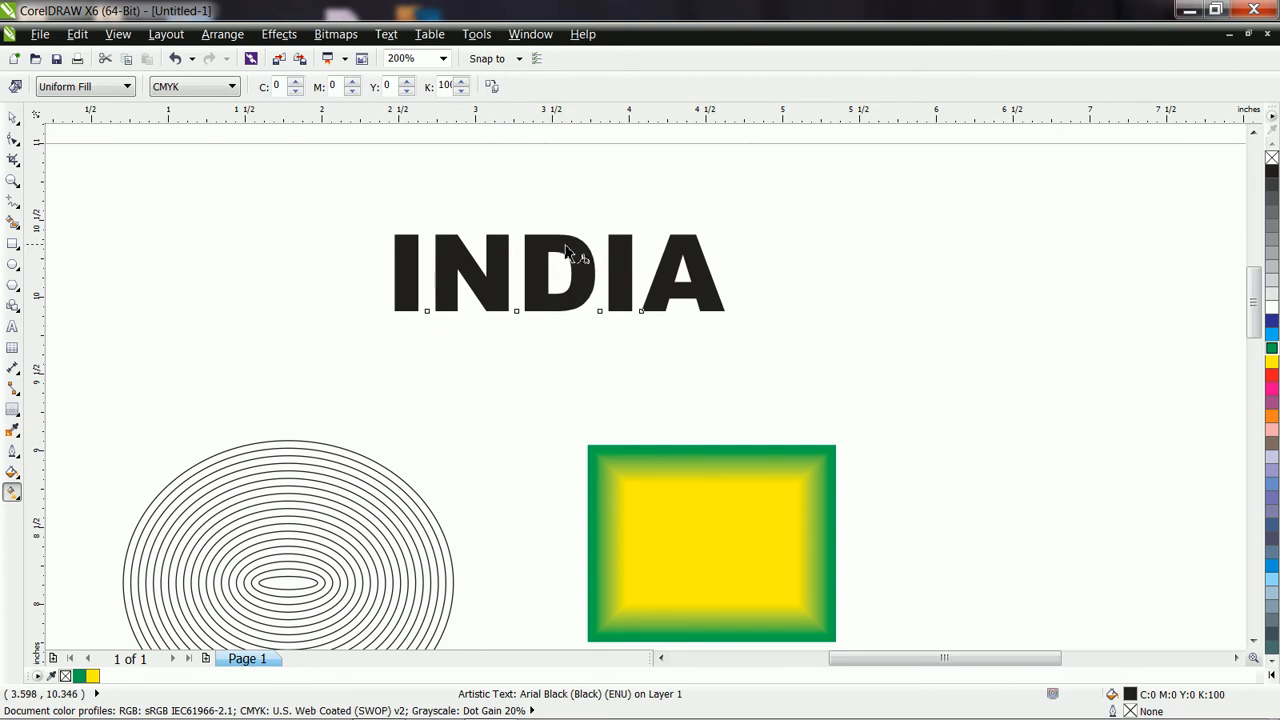
drag(542, 237, 544, 333)
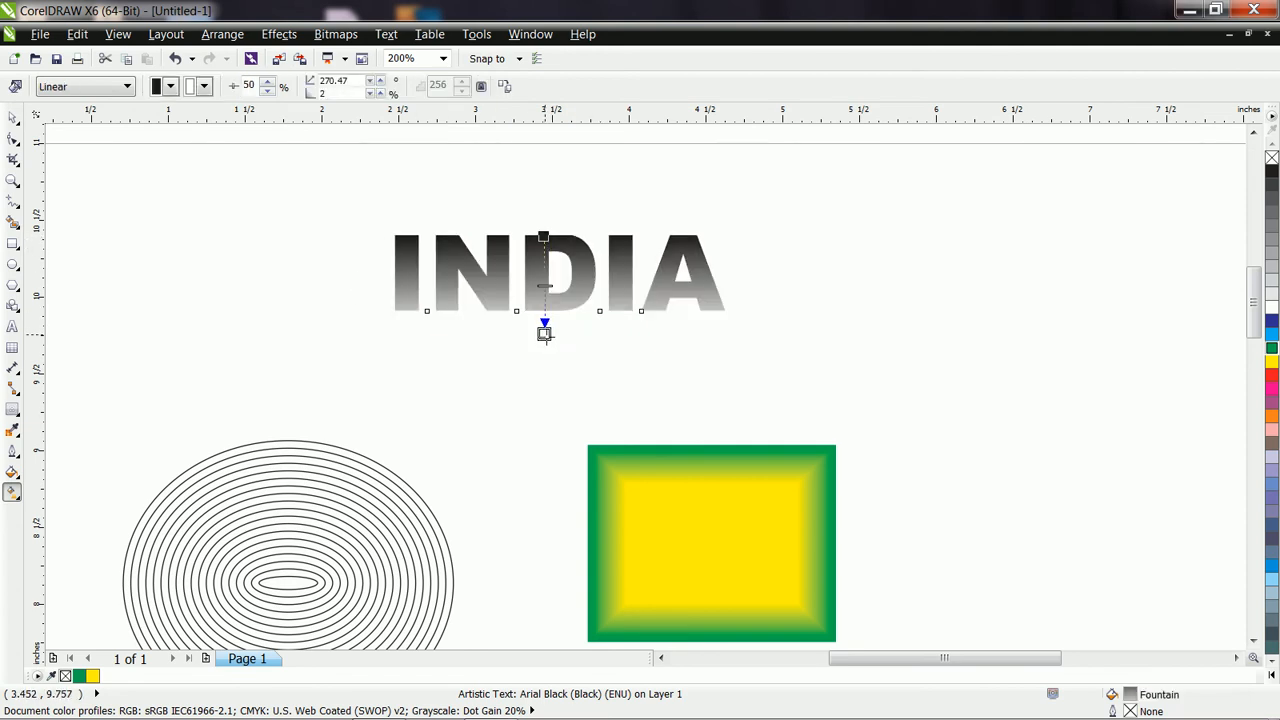
click(18, 478)
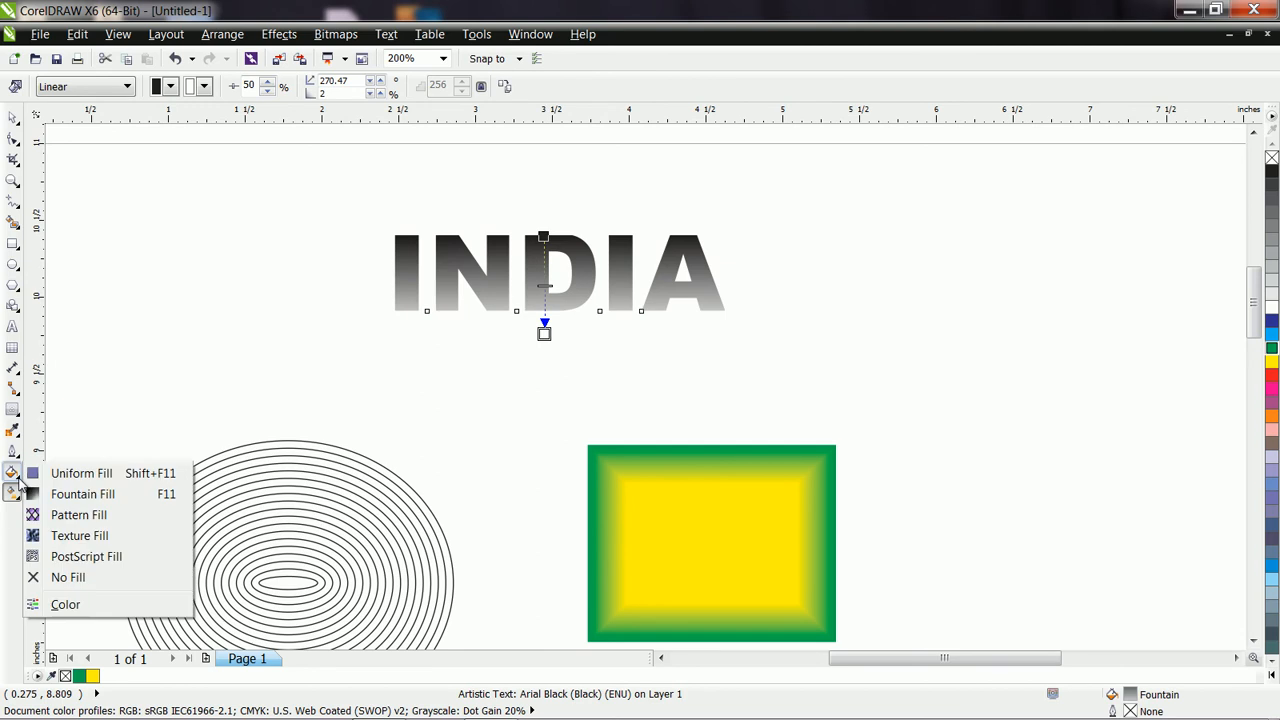
click(92, 494)
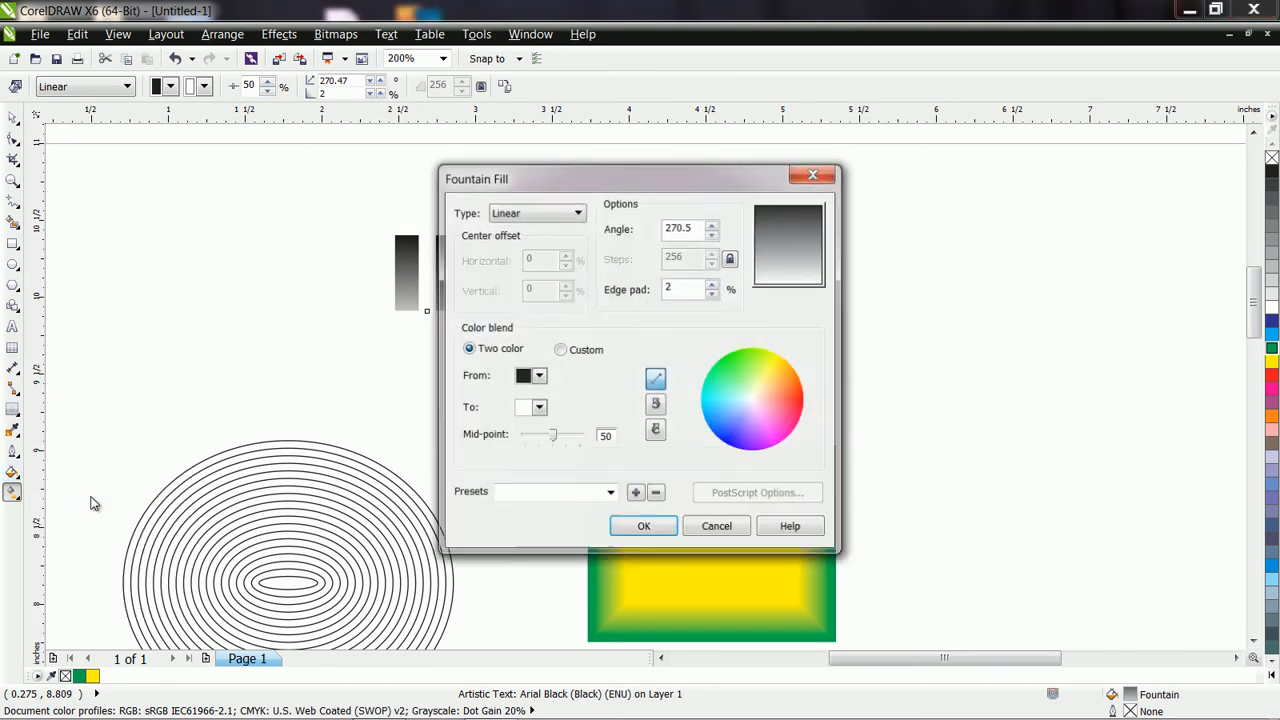
click(561, 349)
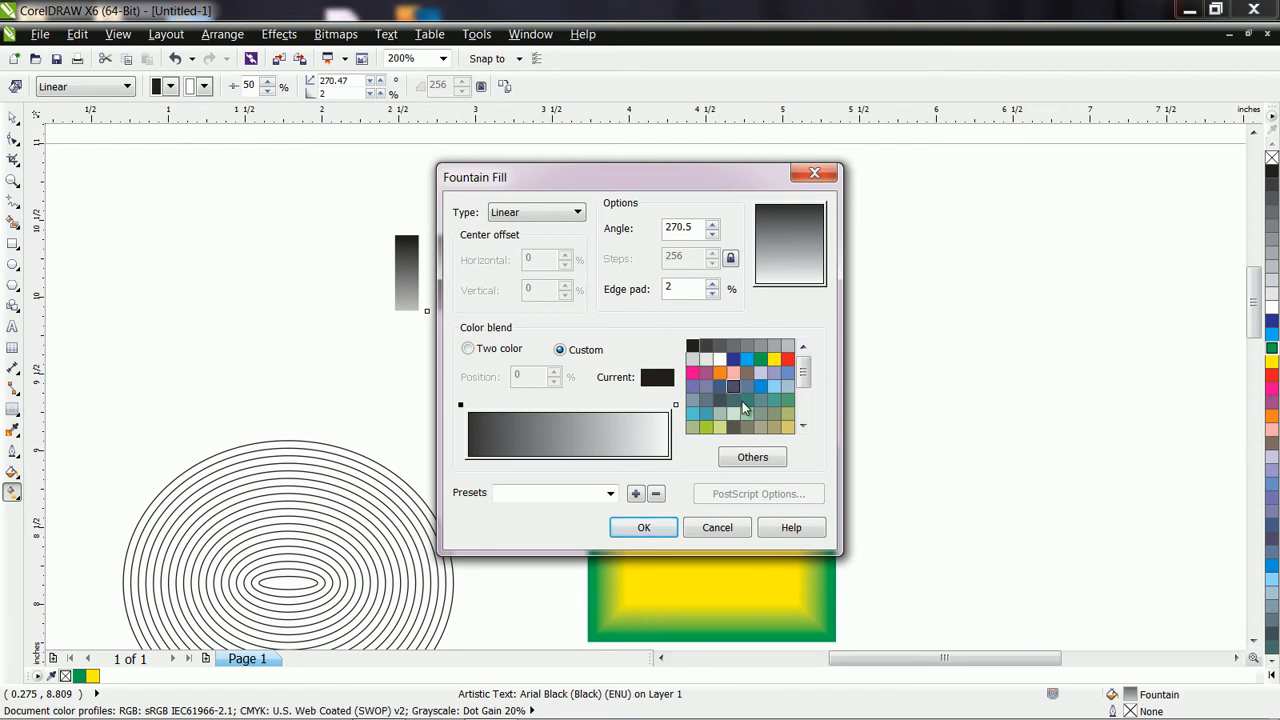
Set the gradient's start color to Orange (#FF6600) from the RGB palette and add a white color stop at 47%
click(752, 457)
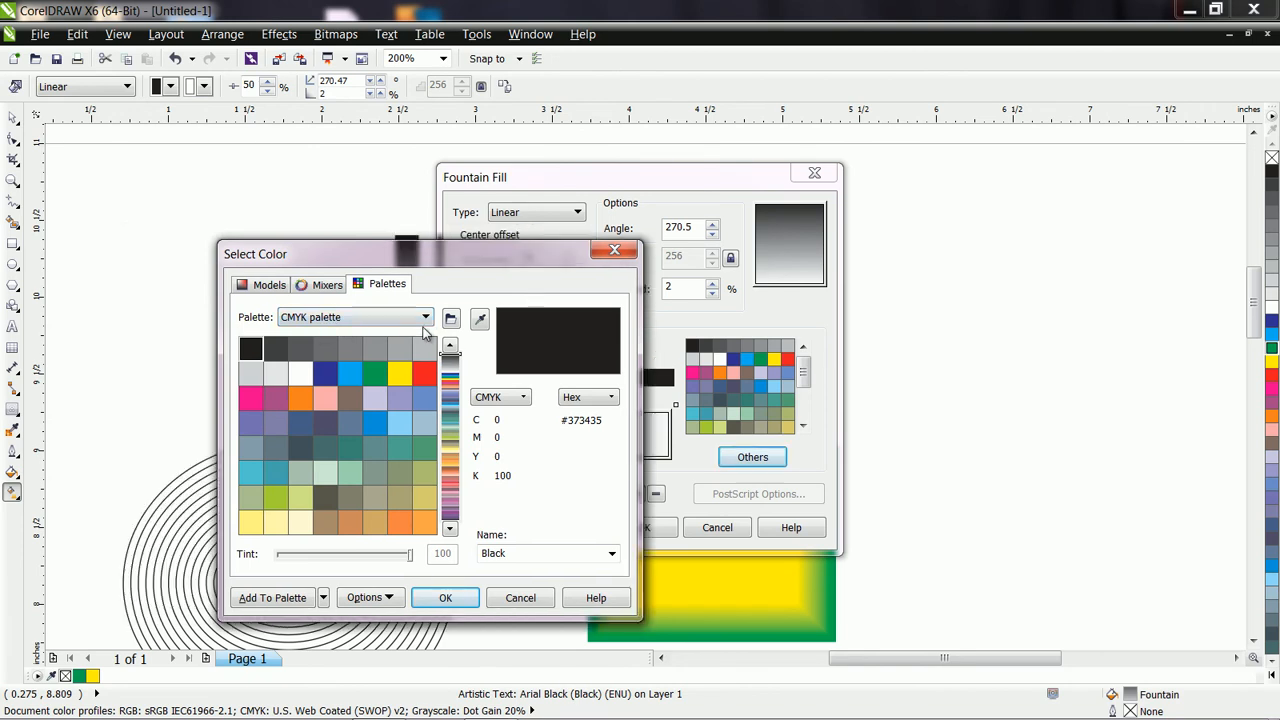
click(423, 324)
click(424, 322)
click(426, 320)
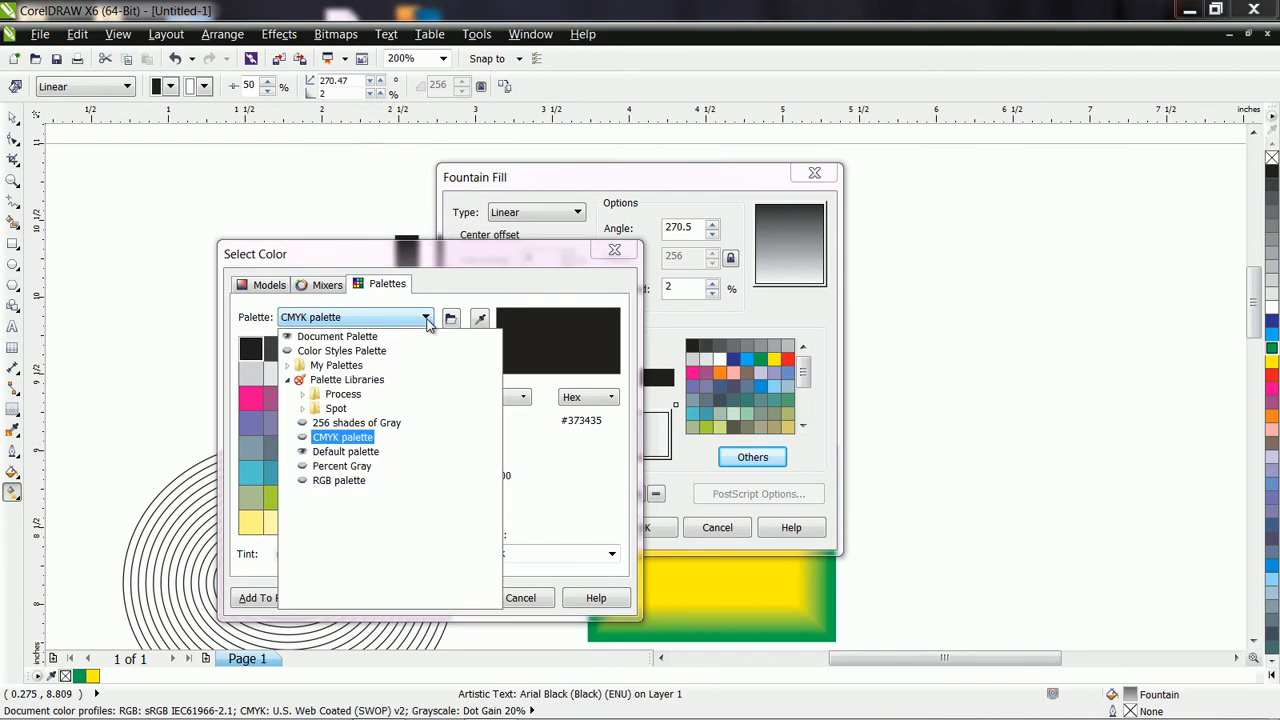
click(352, 481)
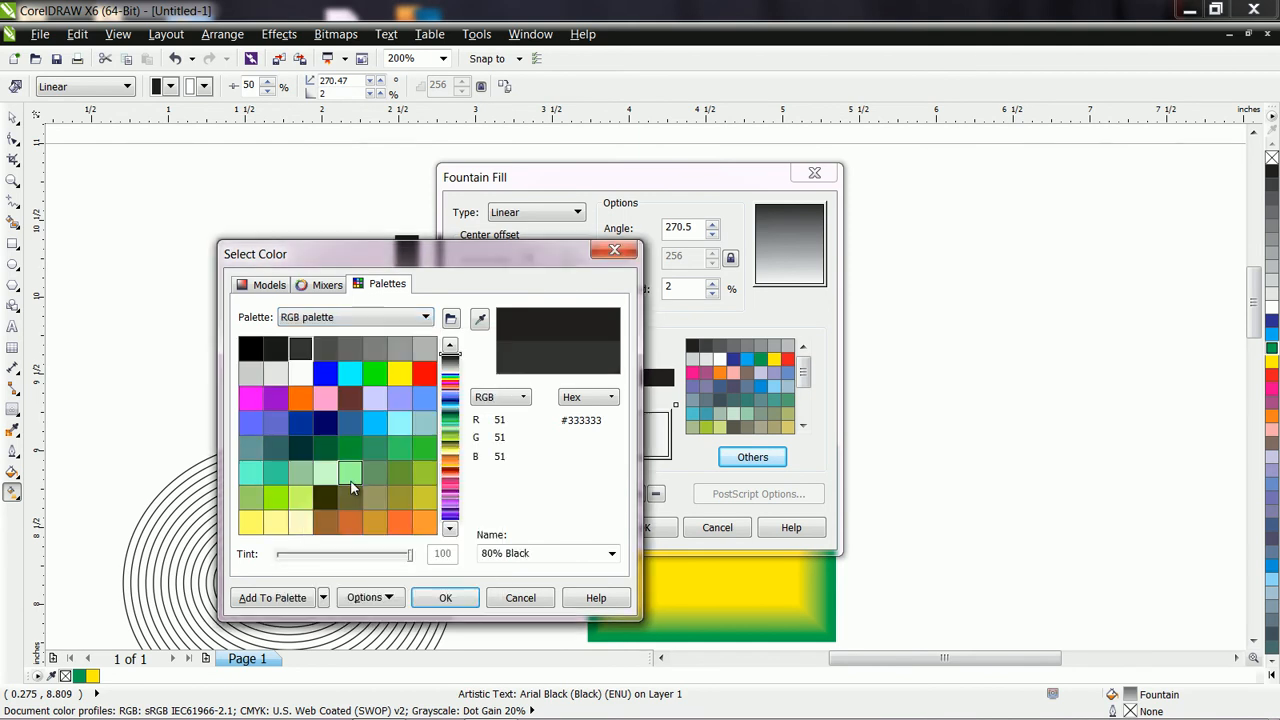
click(302, 400)
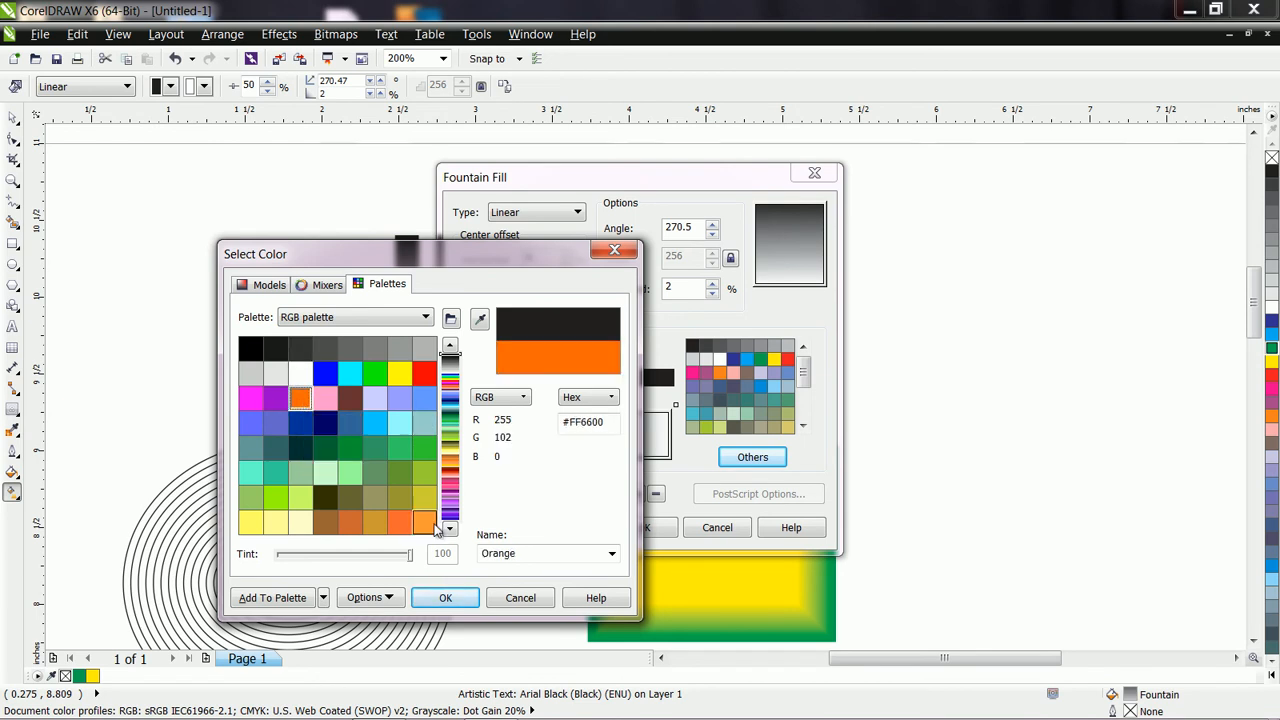
click(446, 598)
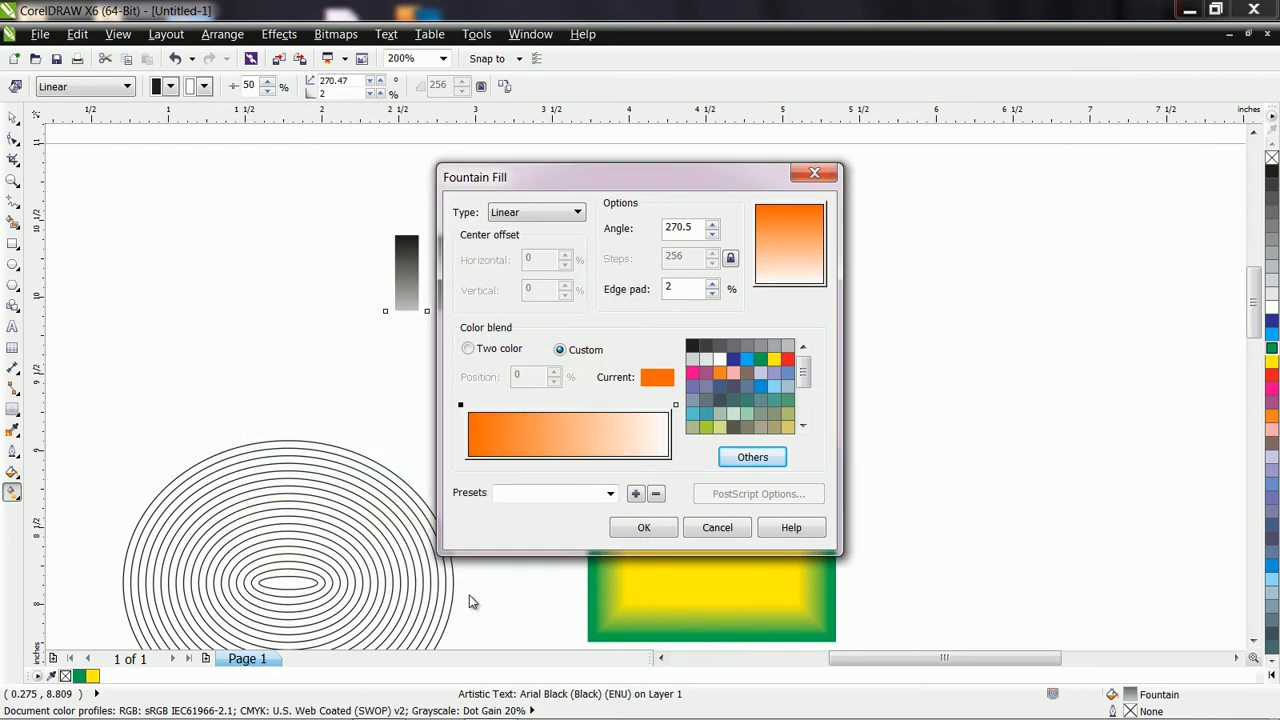
double_click(562, 406)
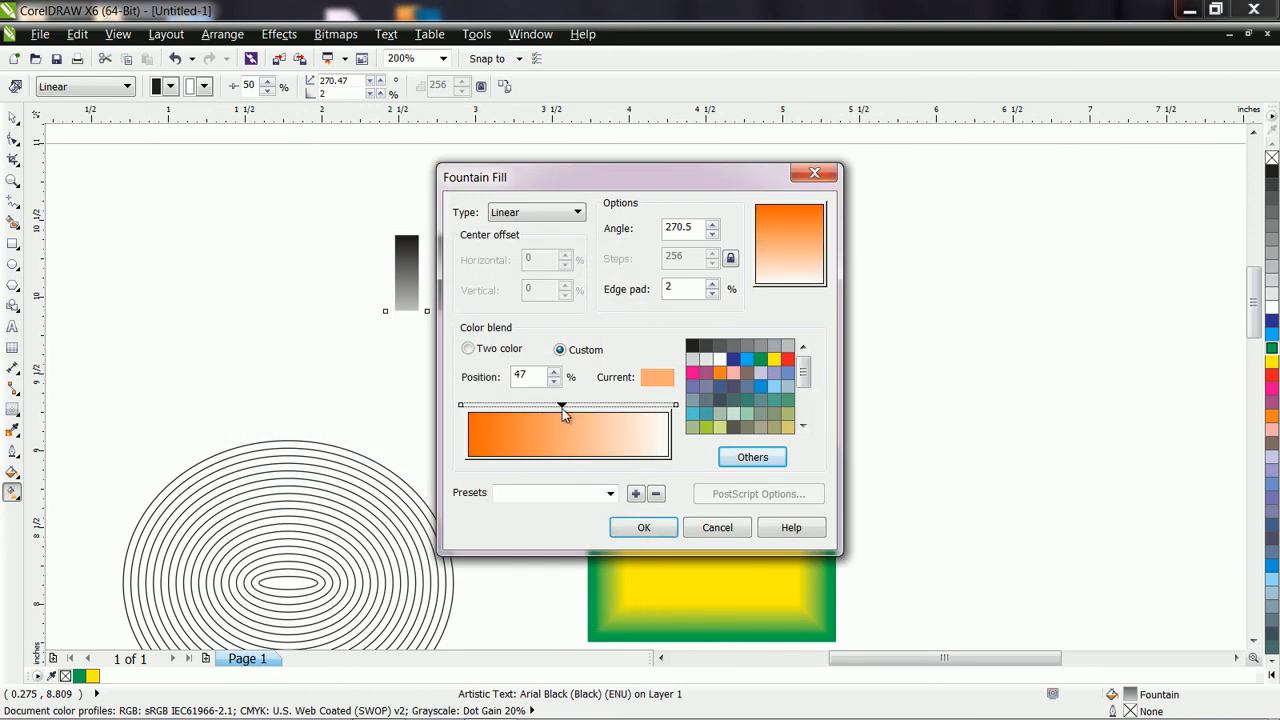
click(718, 359)
Set the gradient's end color to dark green #078A07 in the RGB model and apply the fill to the INDIA text
click(676, 406)
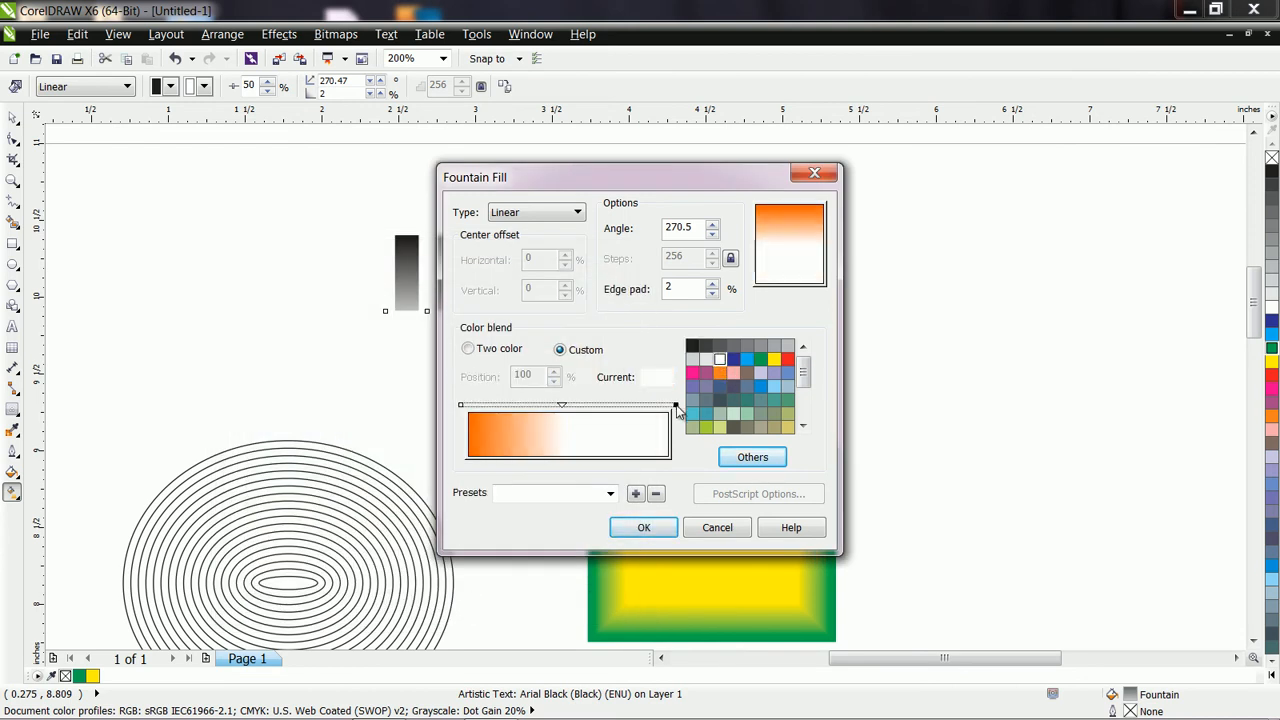
click(752, 457)
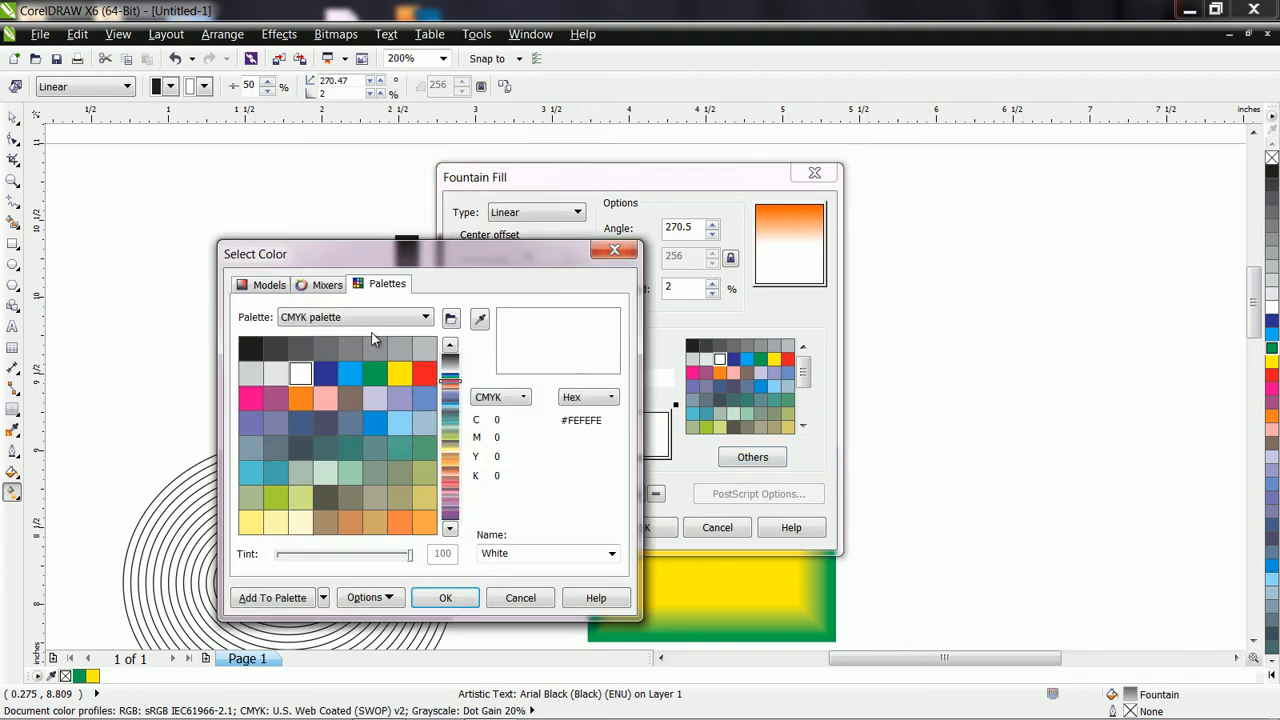
click(424, 318)
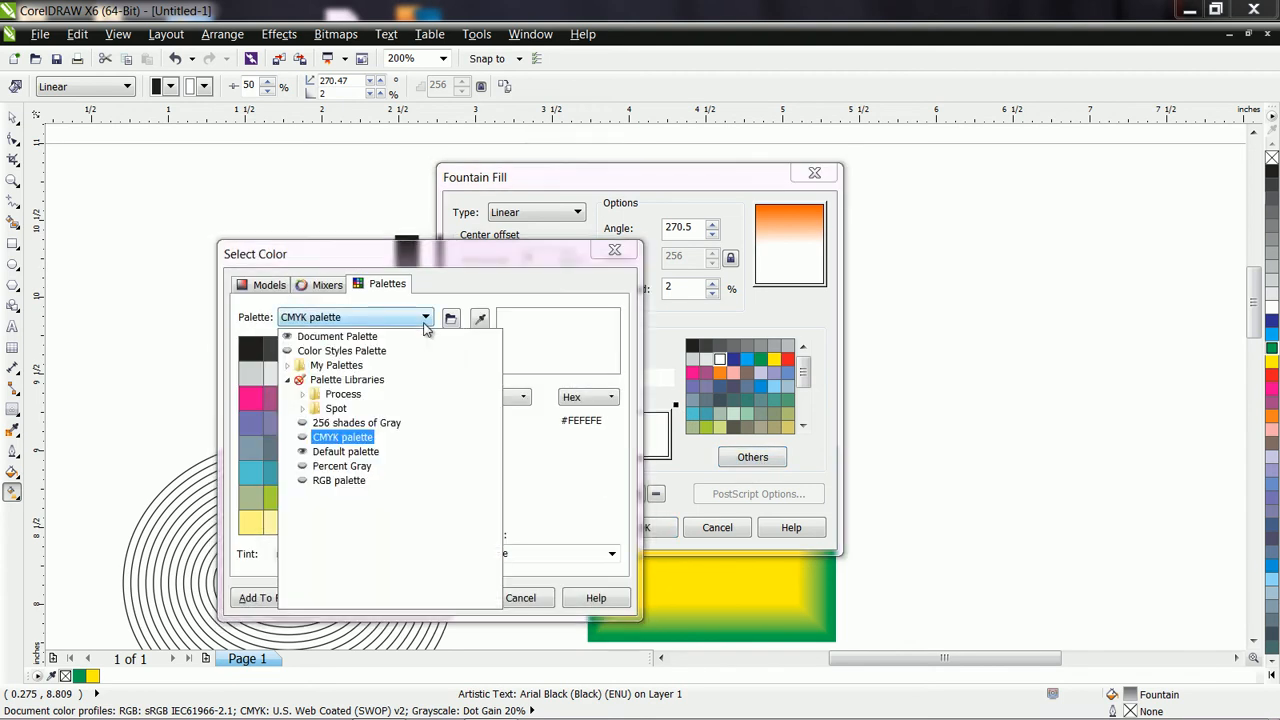
click(368, 480)
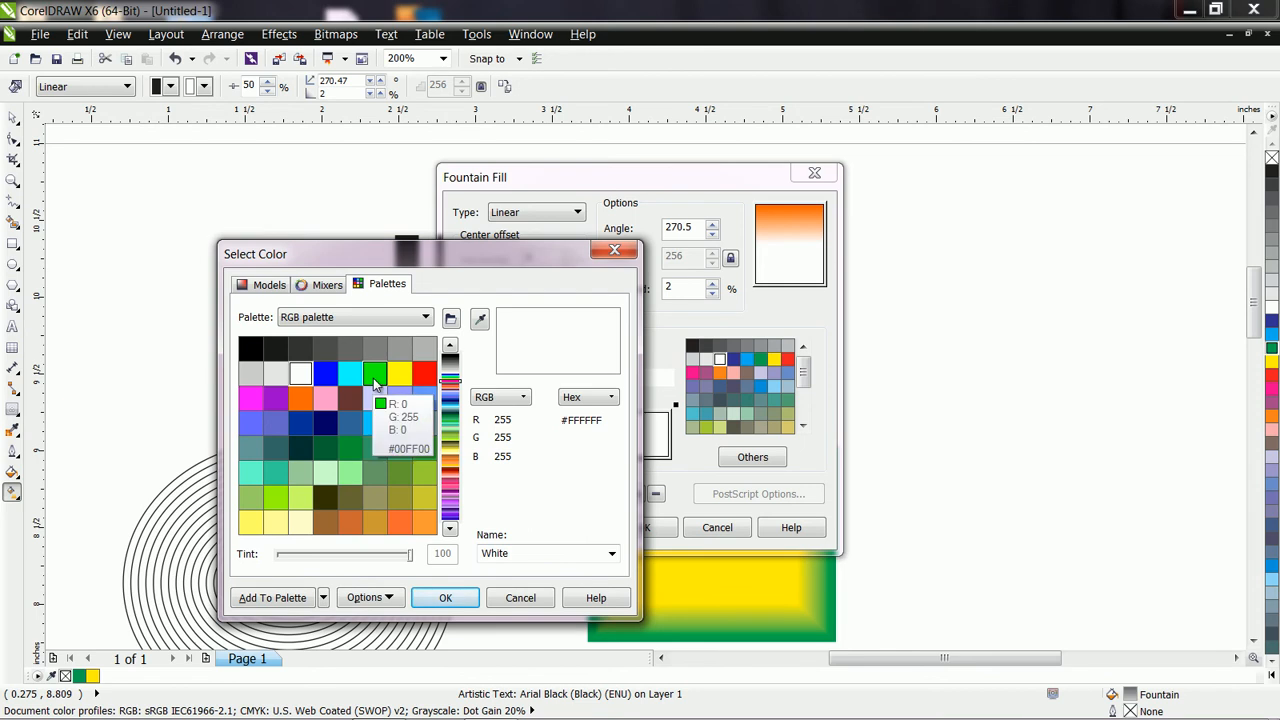
click(375, 376)
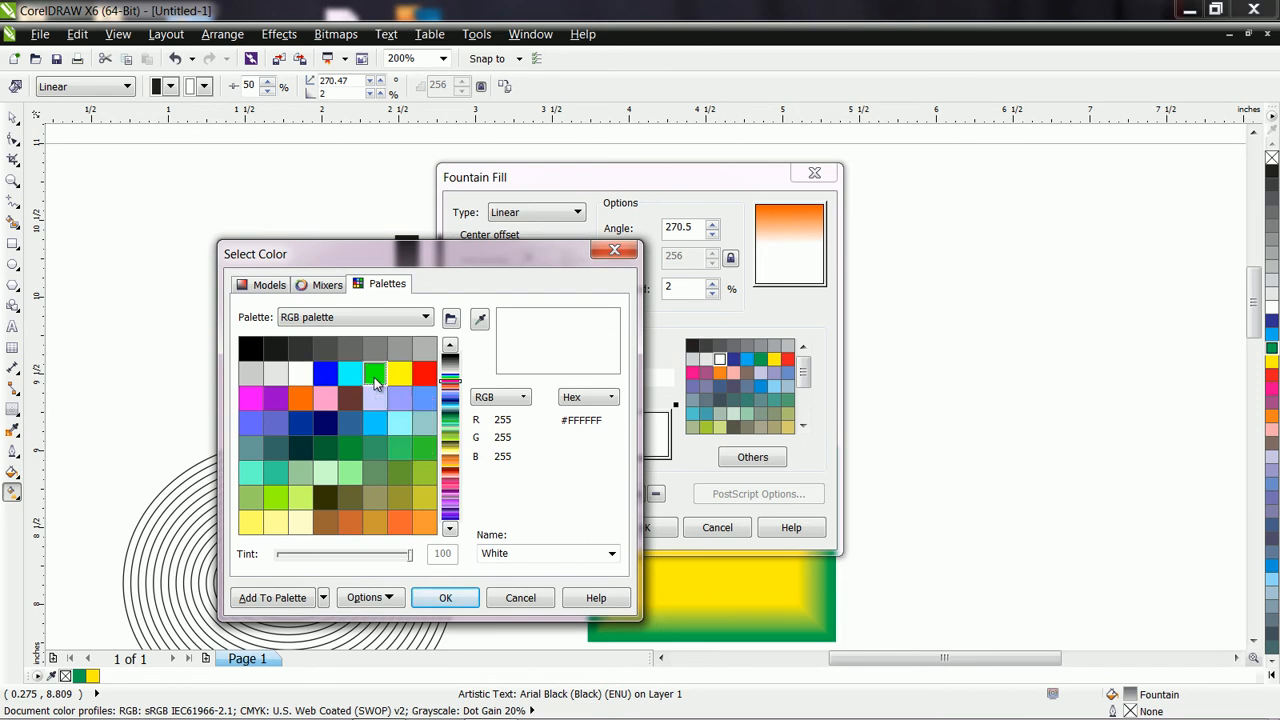
click(327, 285)
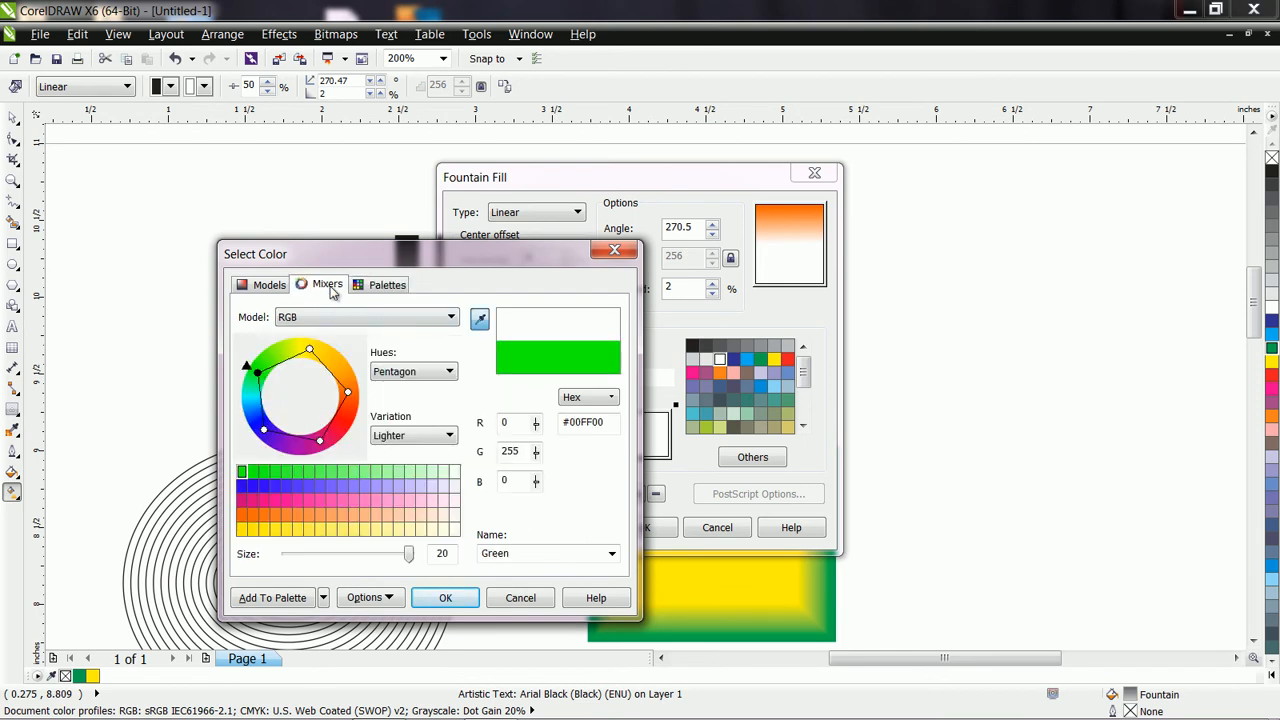
click(265, 290)
click(425, 422)
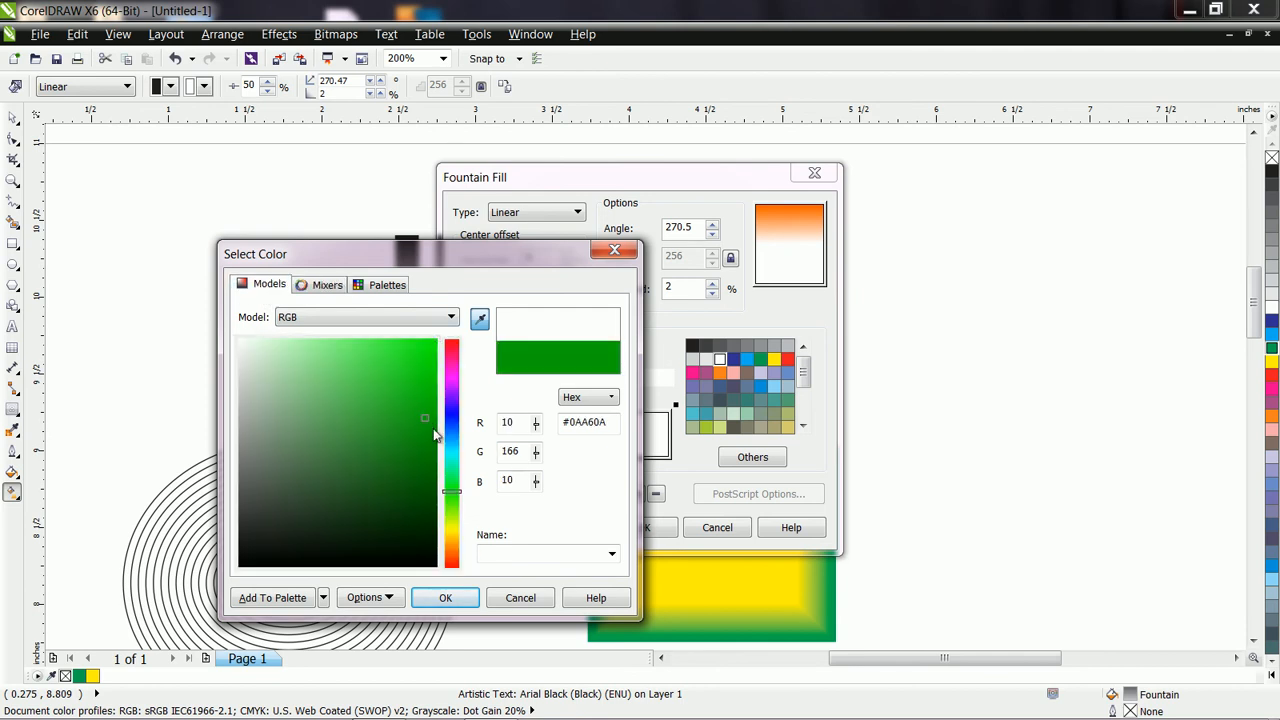
click(427, 444)
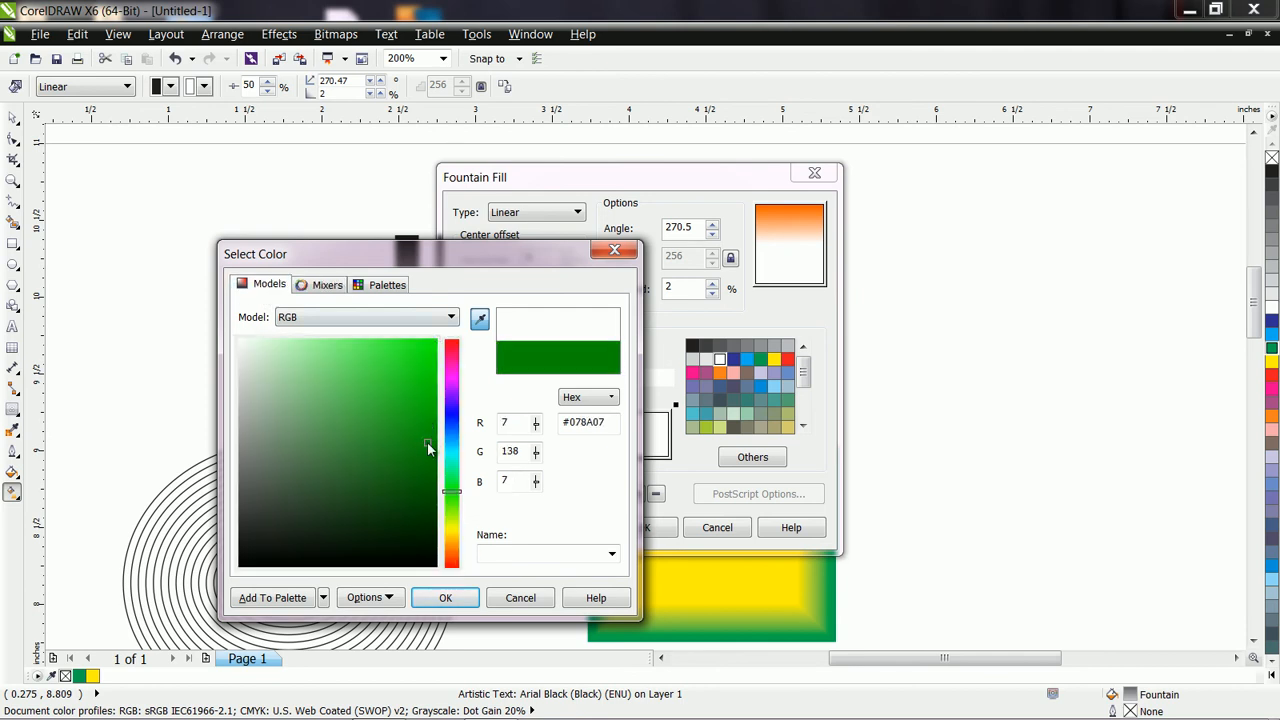
click(448, 598)
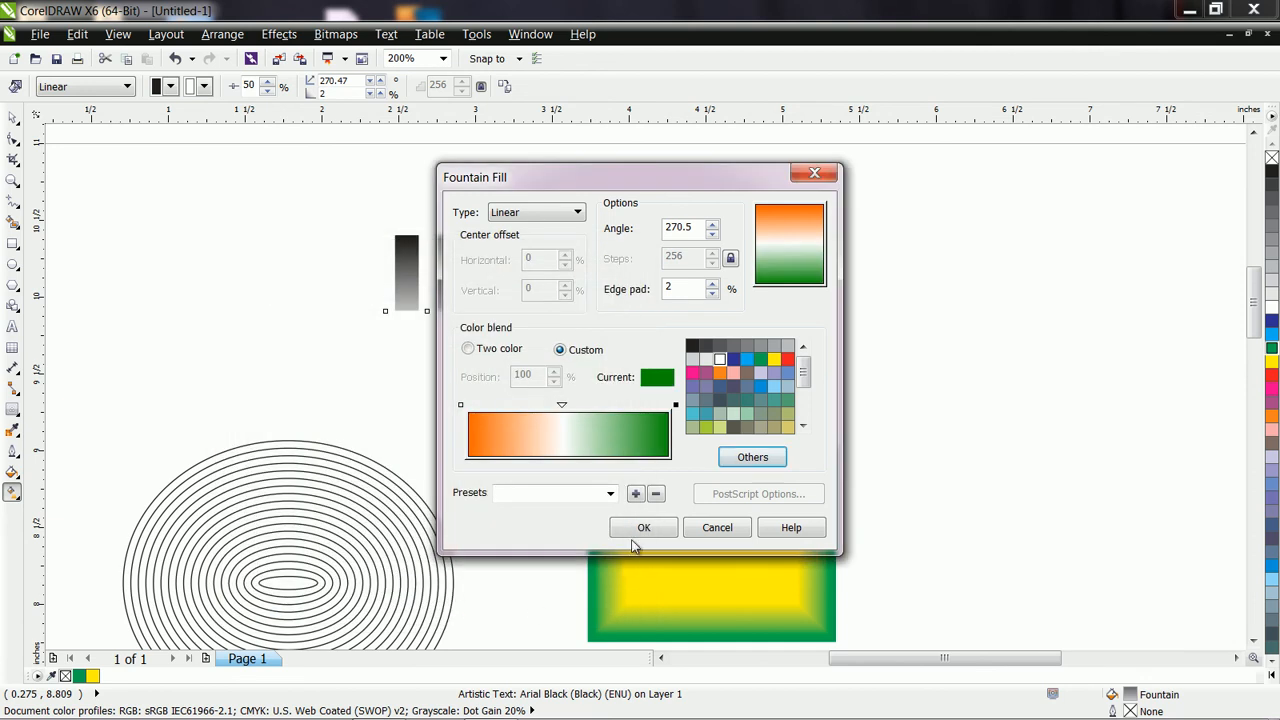
click(644, 527)
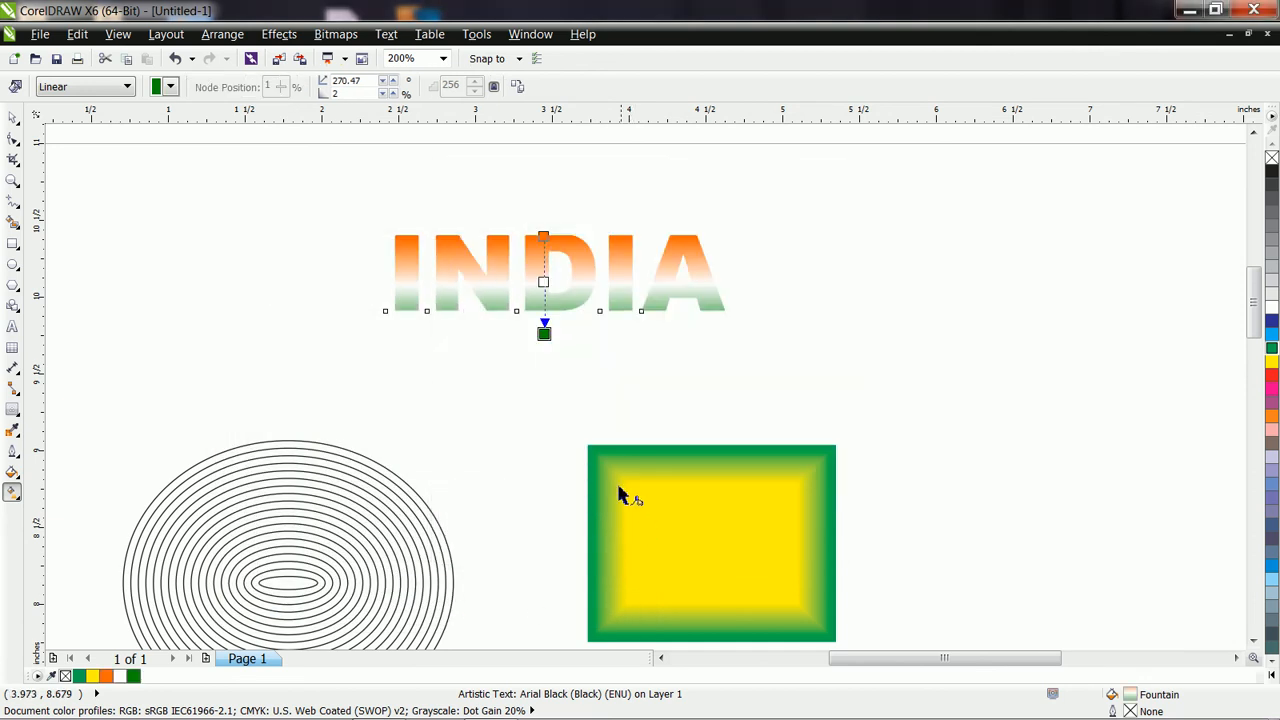
Apply an inside contour of 23 steps with an offset of about 0.003 inch to the INDIA text
click(13, 119)
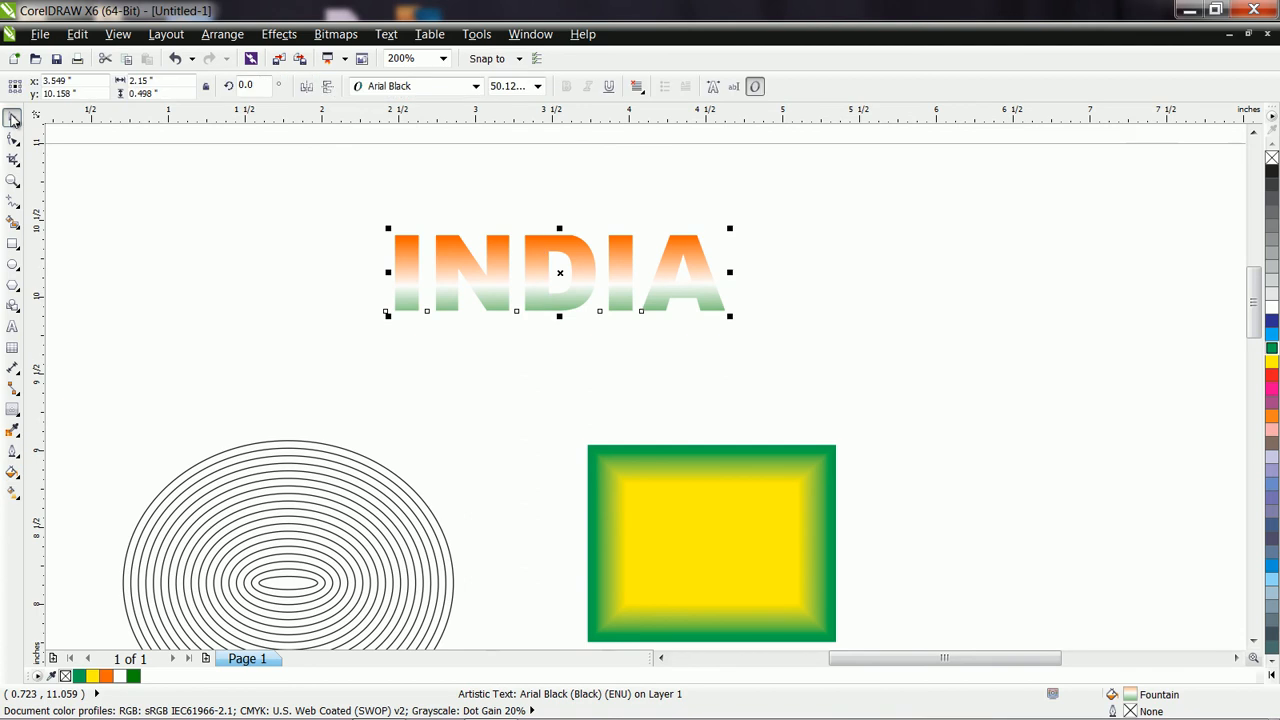
click(12, 409)
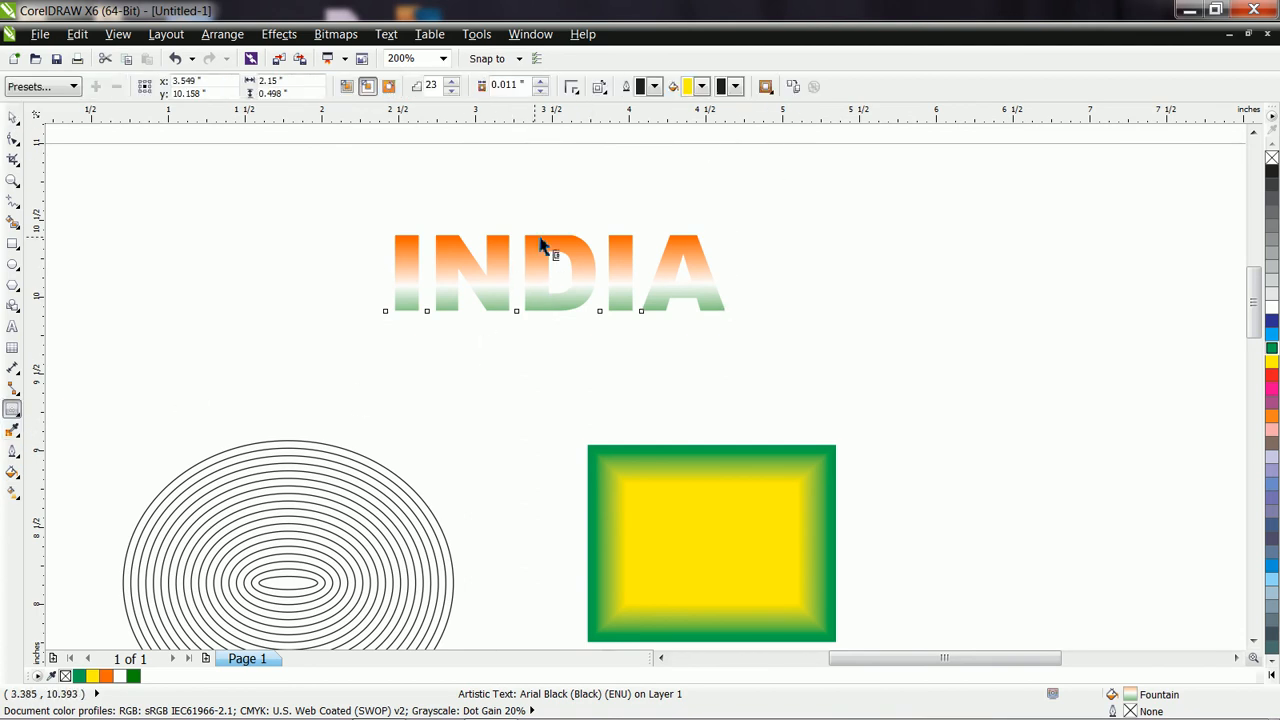
drag(536, 245, 537, 251)
scroll(556, 256, up, 2)
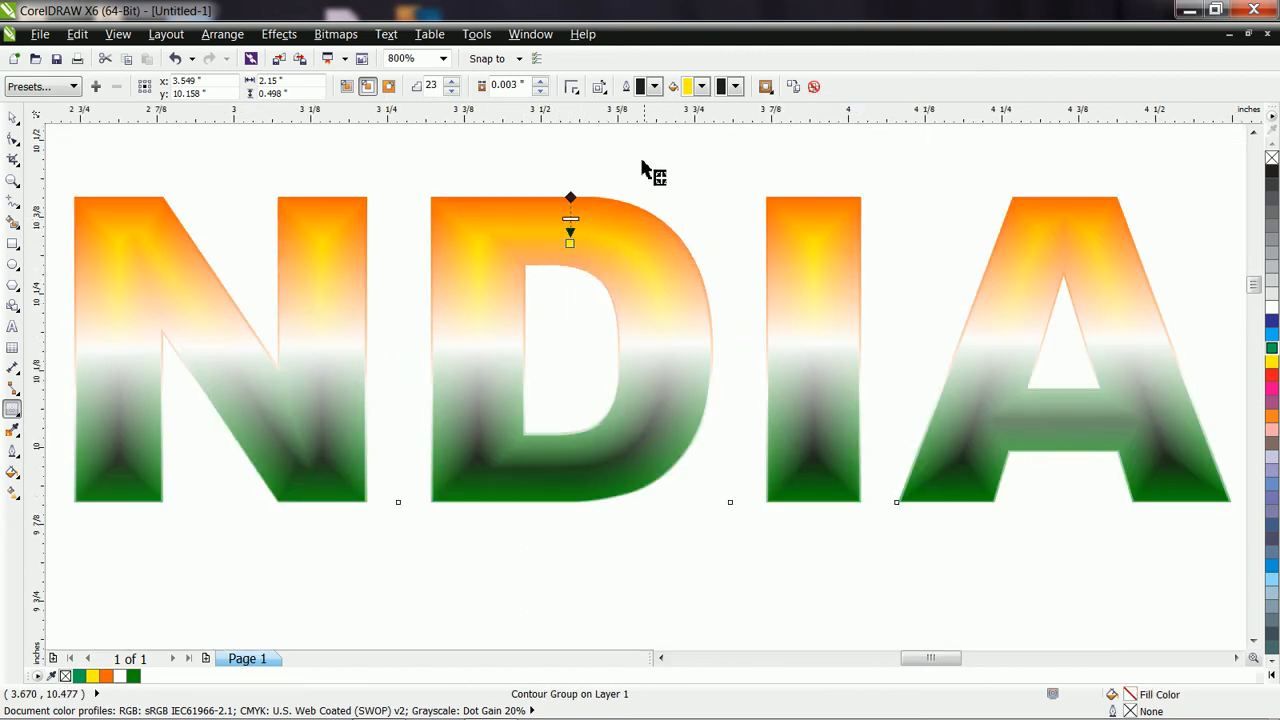
Adjust the INDIA text's inside contour to 6 steps with an offset of about 0.011 inch
drag(571, 218, 574, 225)
scroll(575, 224, down, 1)
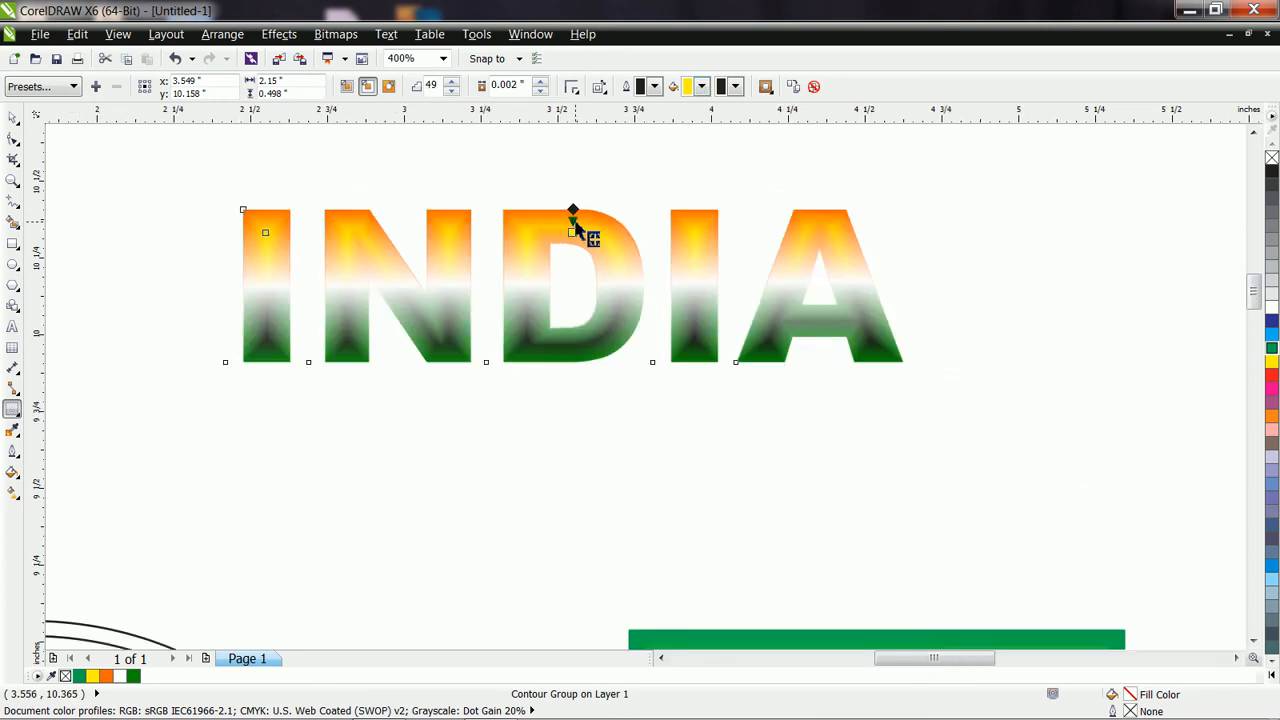
scroll(540, 240, up, 2)
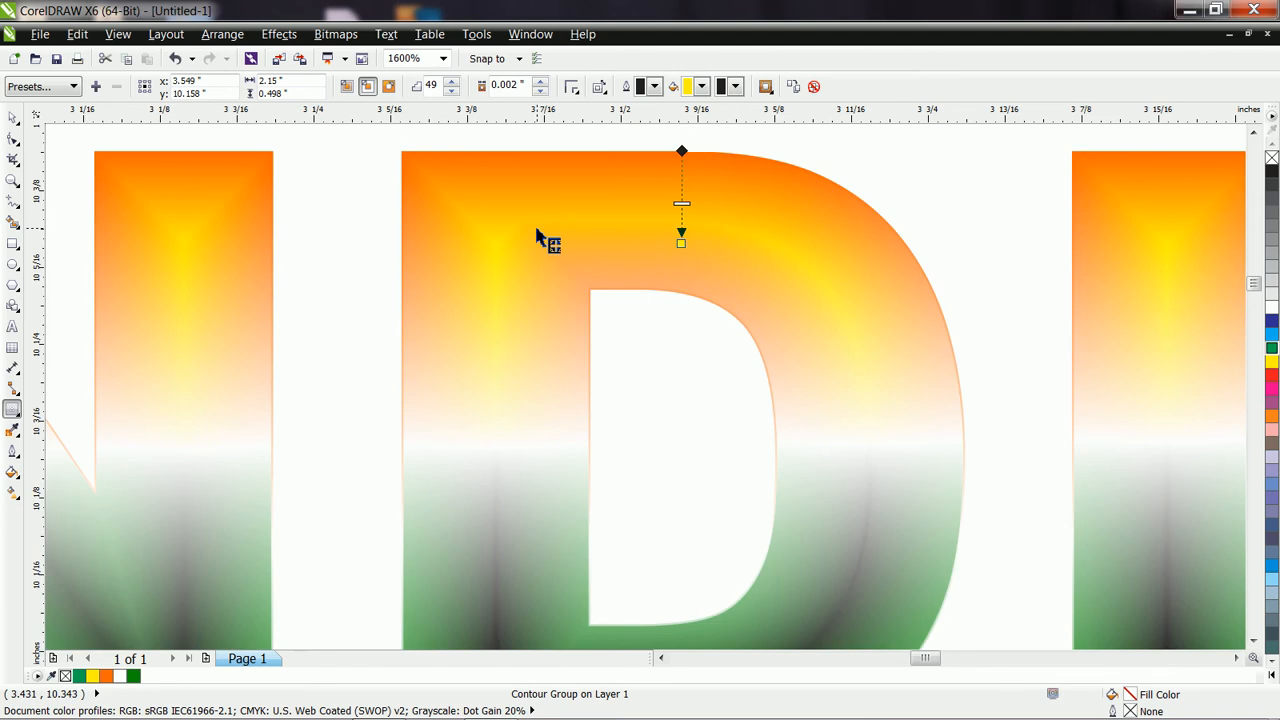
scroll(510, 230, up, 1)
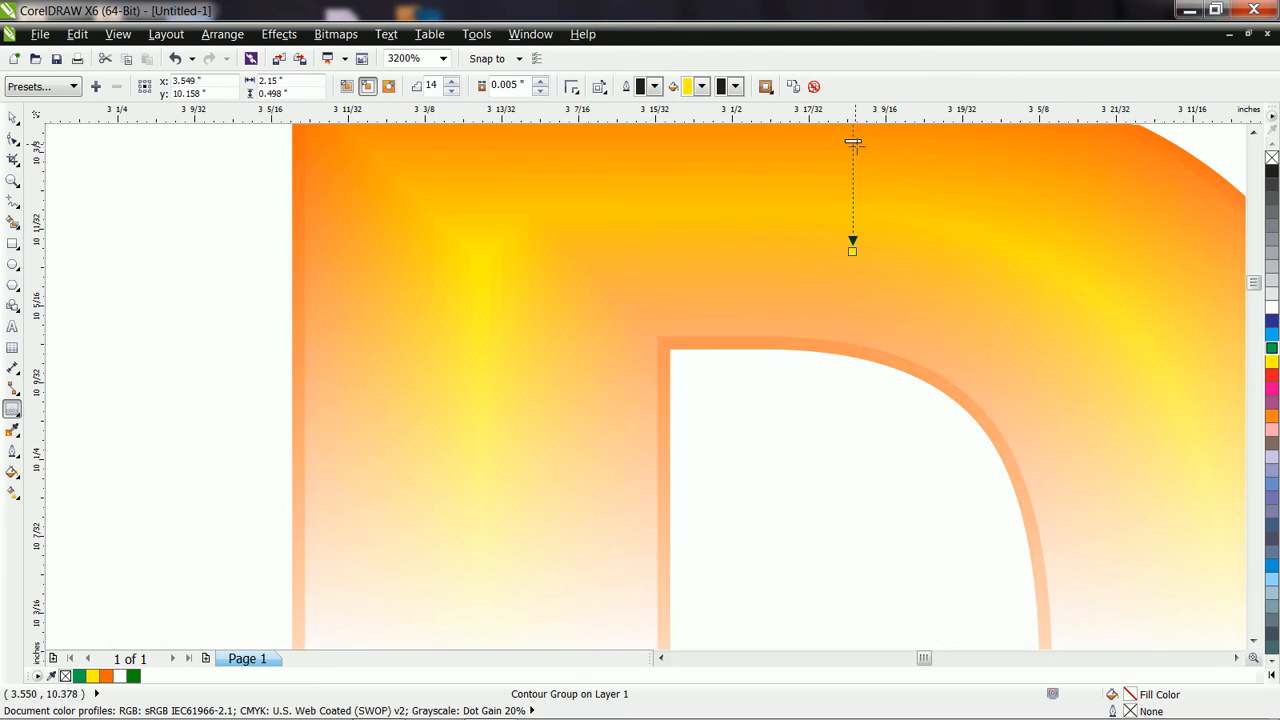
drag(858, 138, 858, 137)
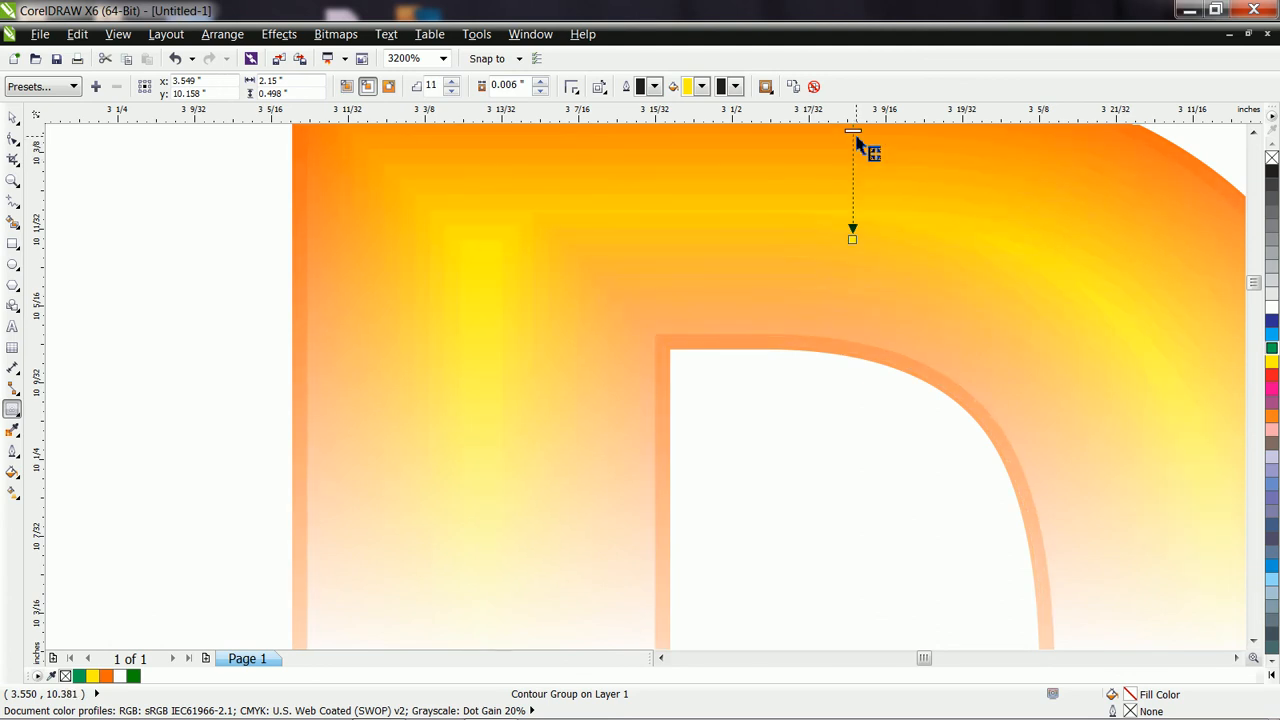
scroll(680, 250, down, 1)
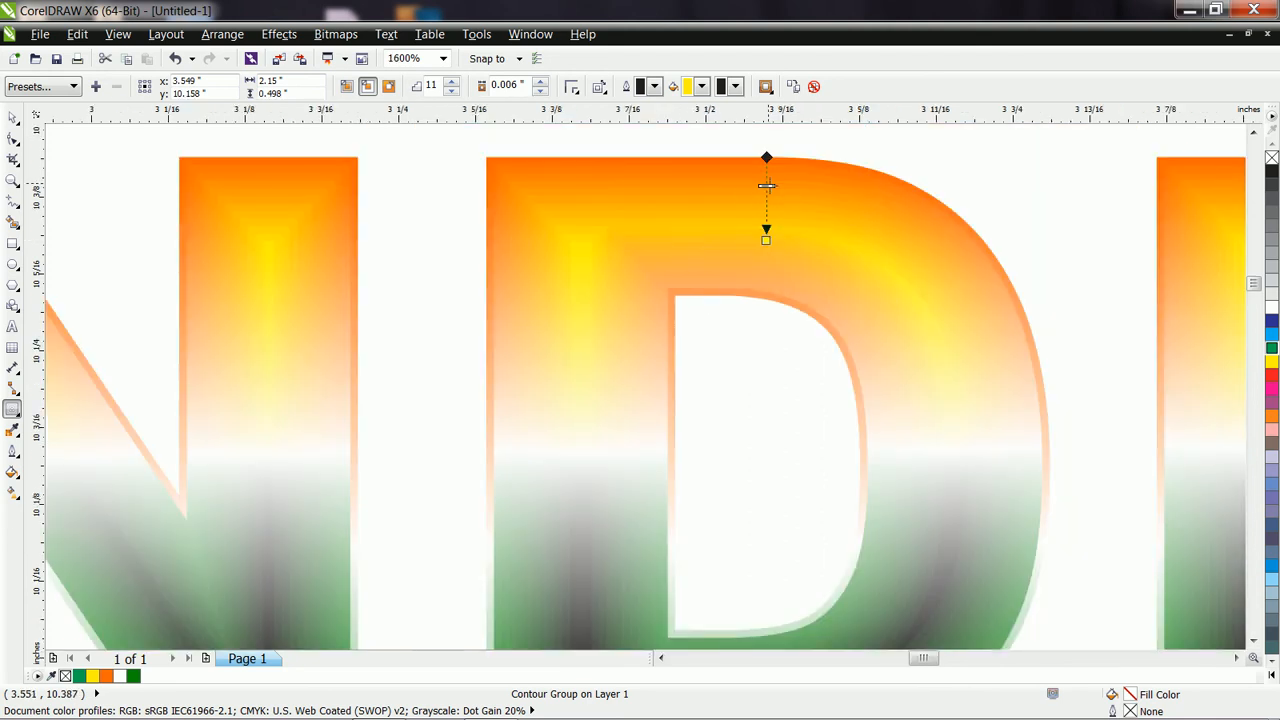
drag(766, 195, 767, 194)
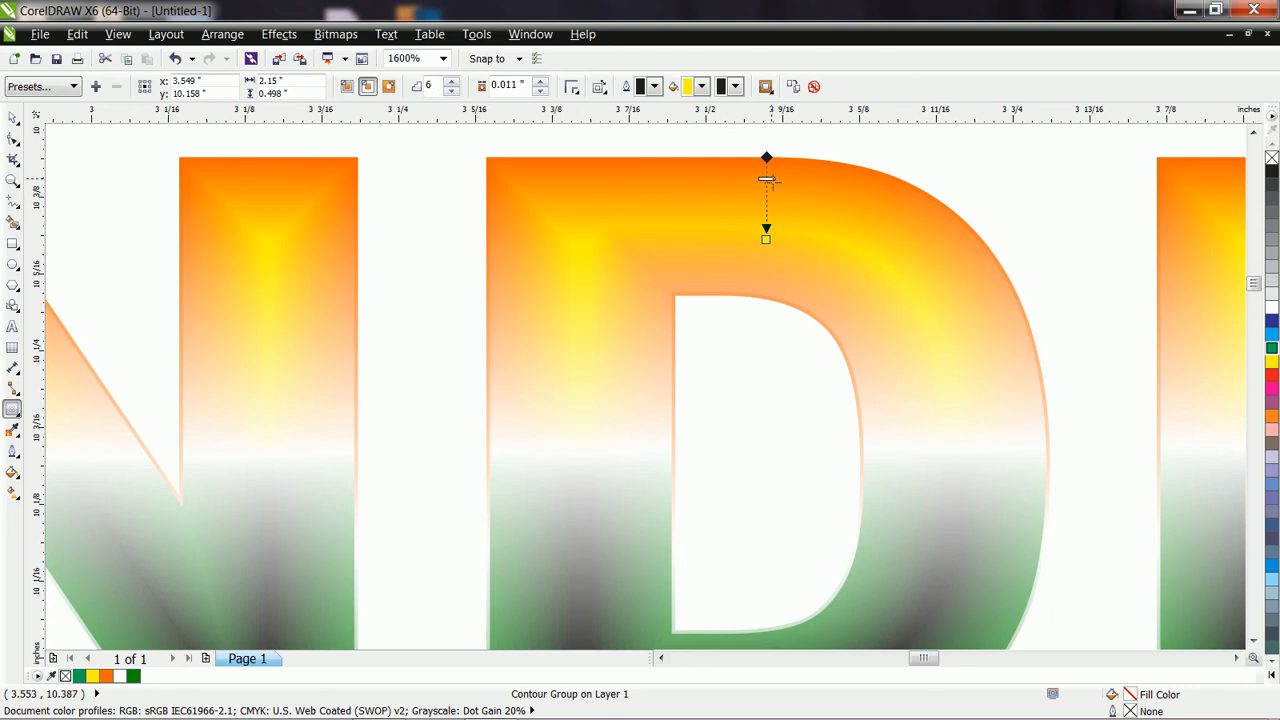
Review the contoured INDIA text, ellipse and rectangle together on the page, and inspect the ellipse's contour
scroll(771, 277, down, 2)
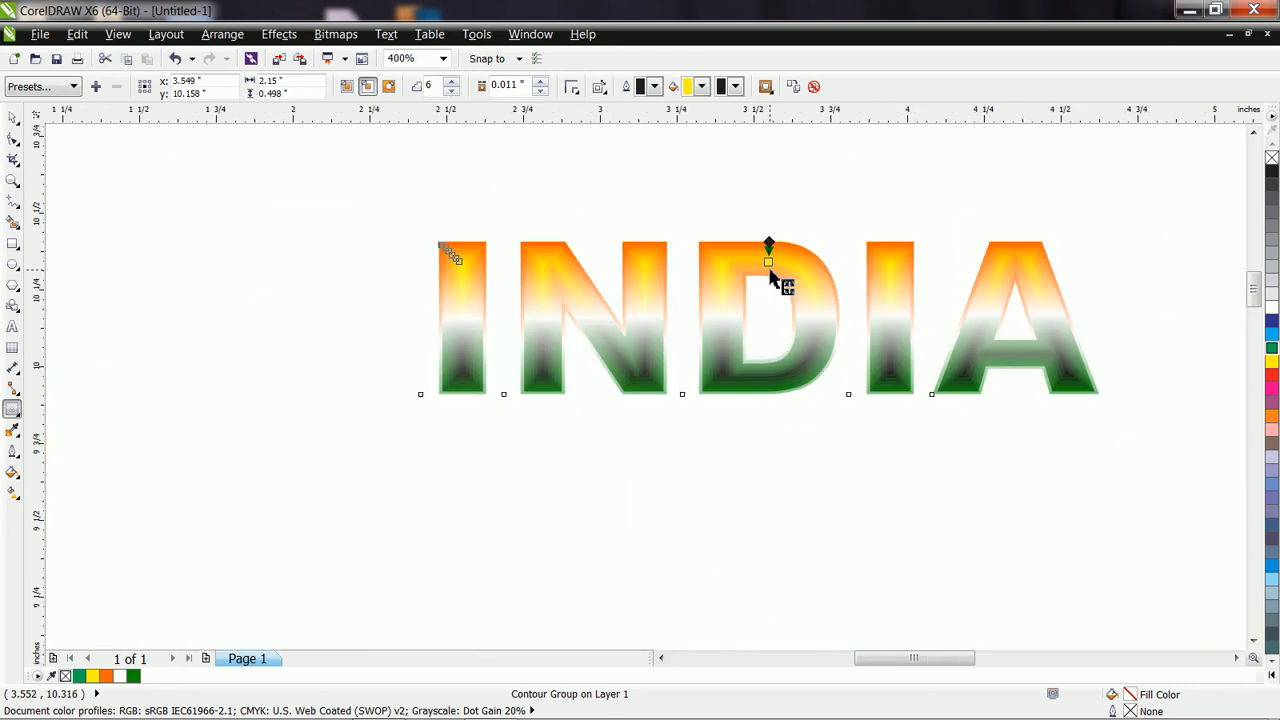
scroll(771, 277, down, 2)
scroll(884, 346, down, 1)
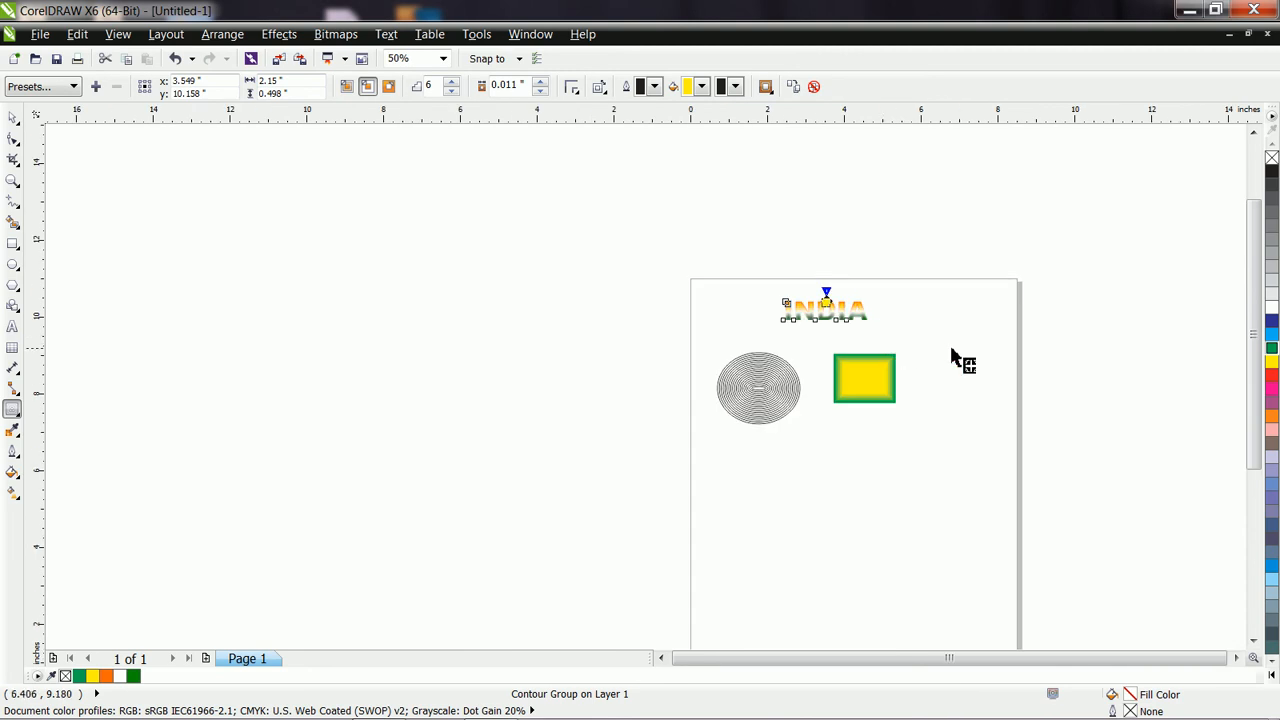
scroll(958, 345, down, 1)
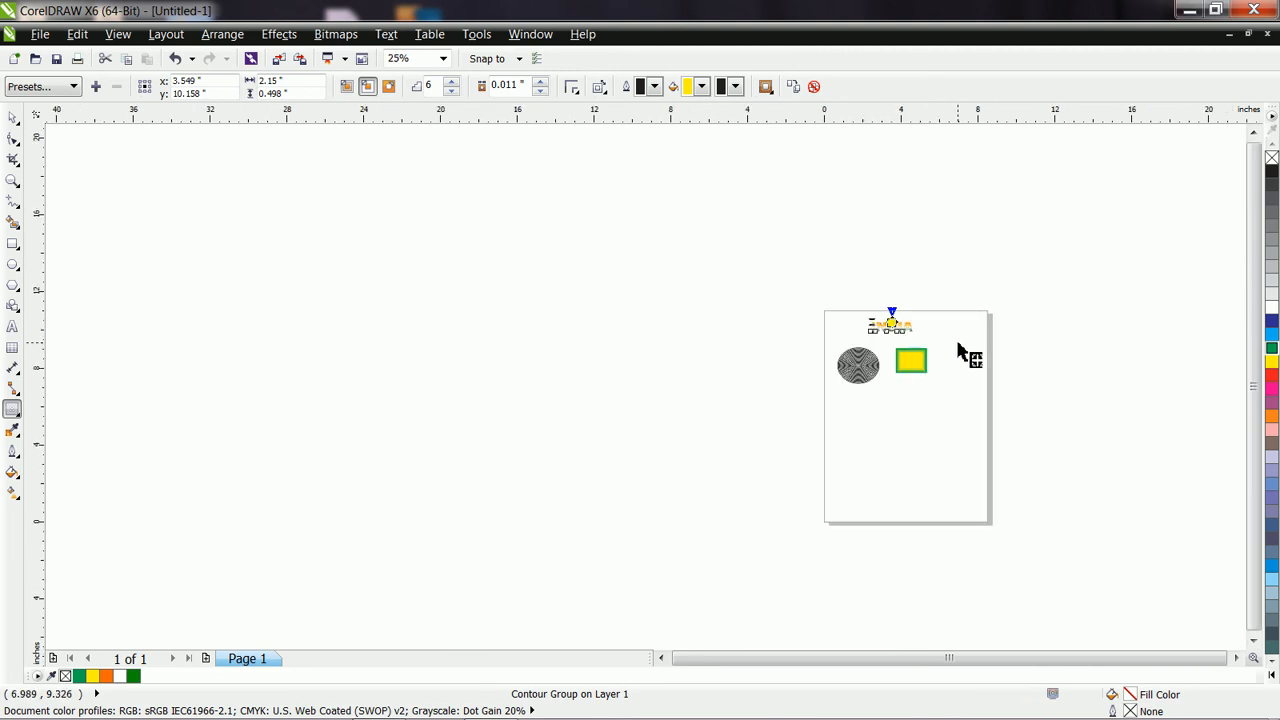
click(14, 181)
drag(823, 295, 1086, 496)
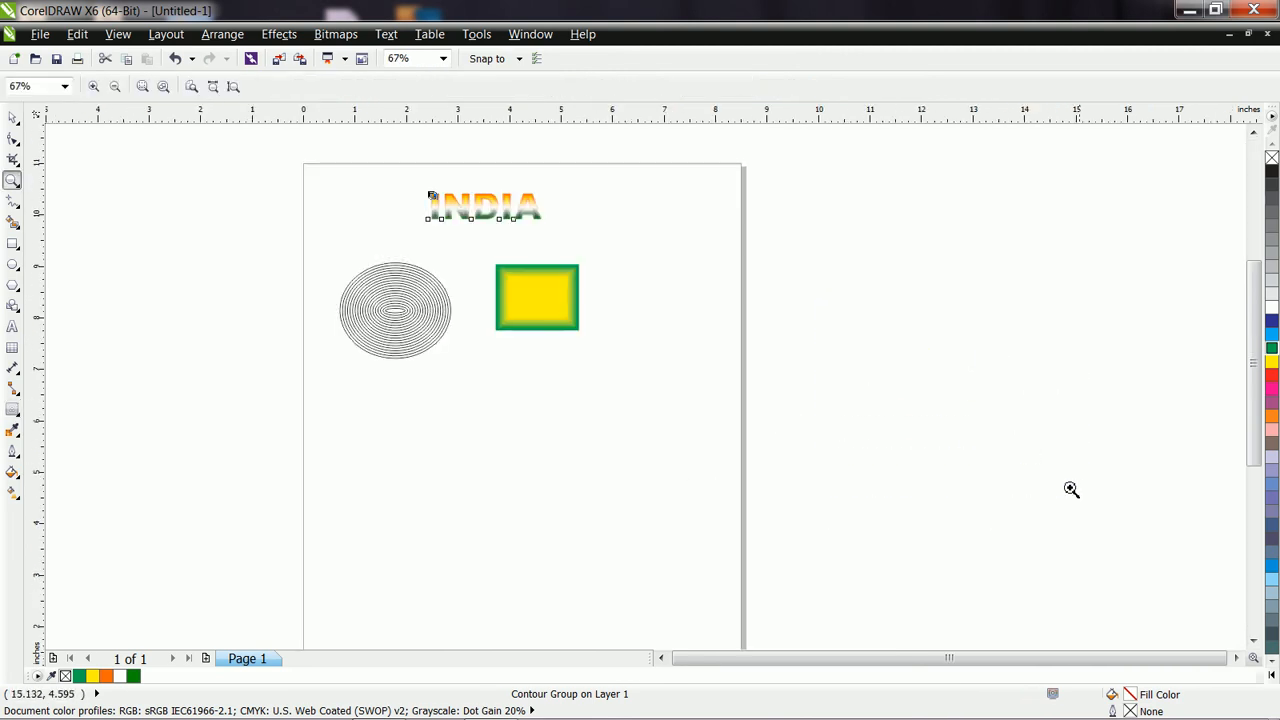
click(12, 305)
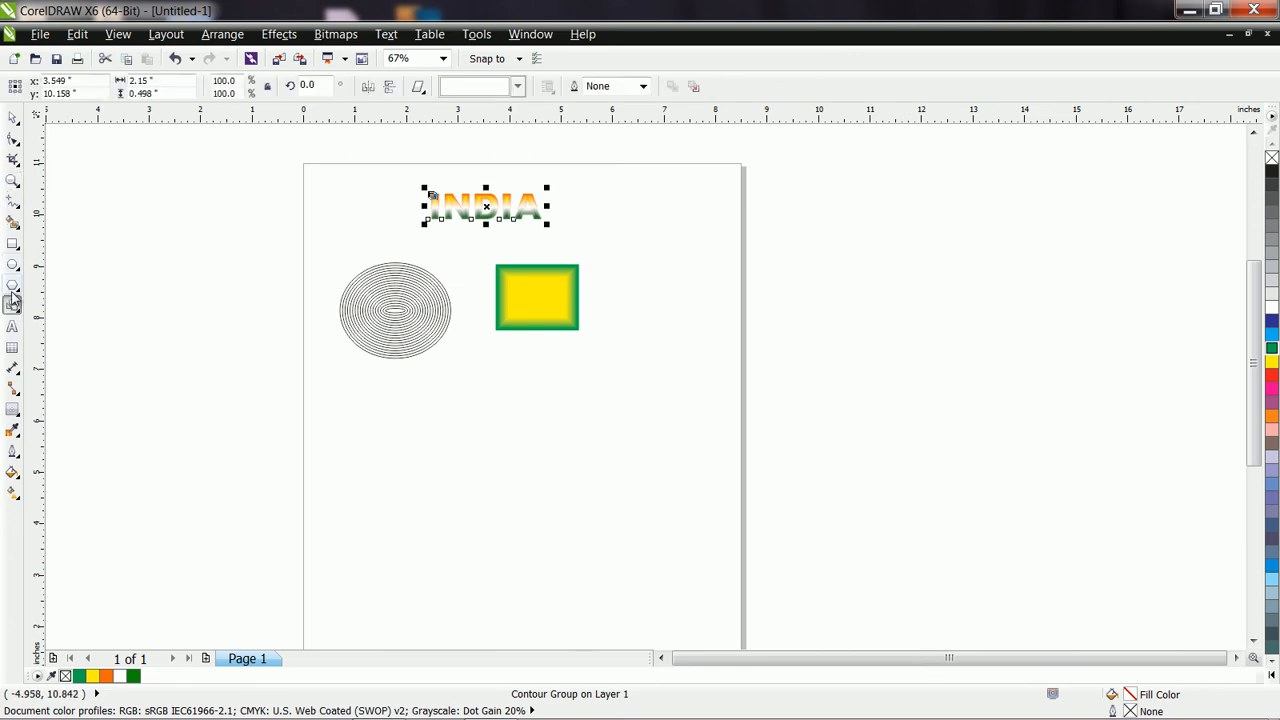
click(13, 412)
click(412, 306)
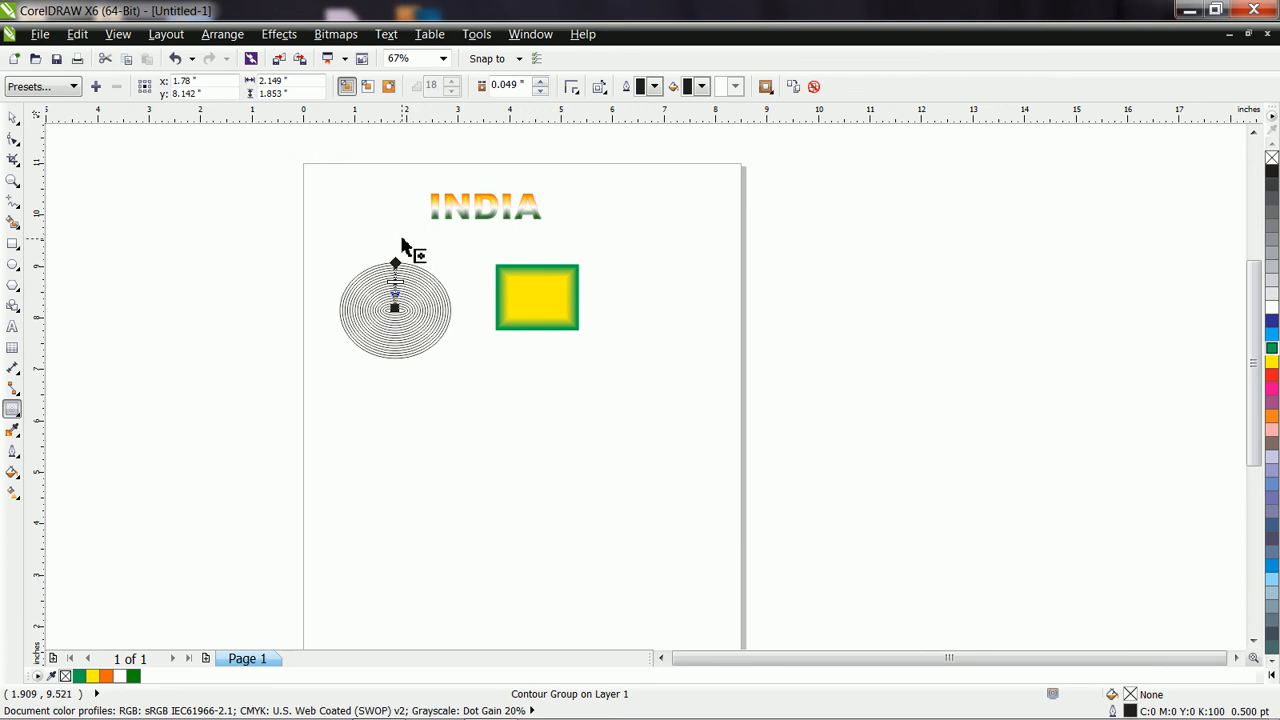
scroll(398, 240, up, 2)
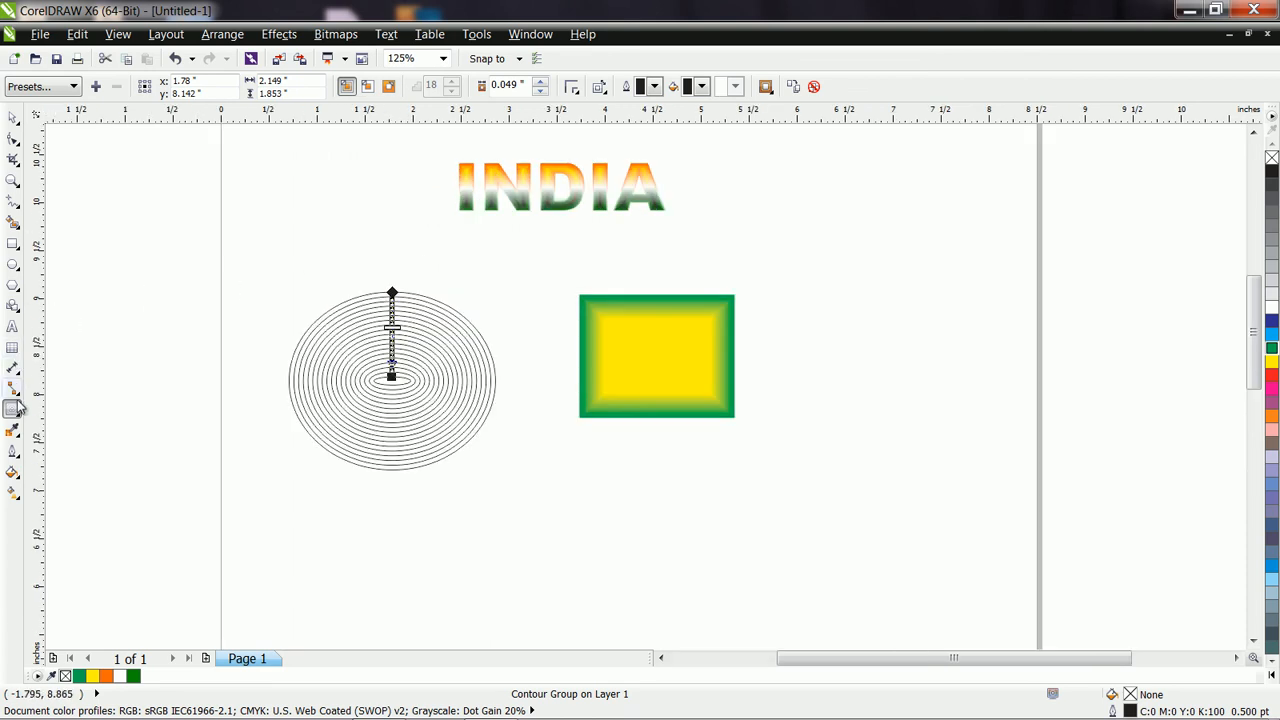
Draw a five-pointed star about 1.81 by 1.57 inches beside the yellow-green rectangle
click(19, 312)
click(18, 290)
click(15, 288)
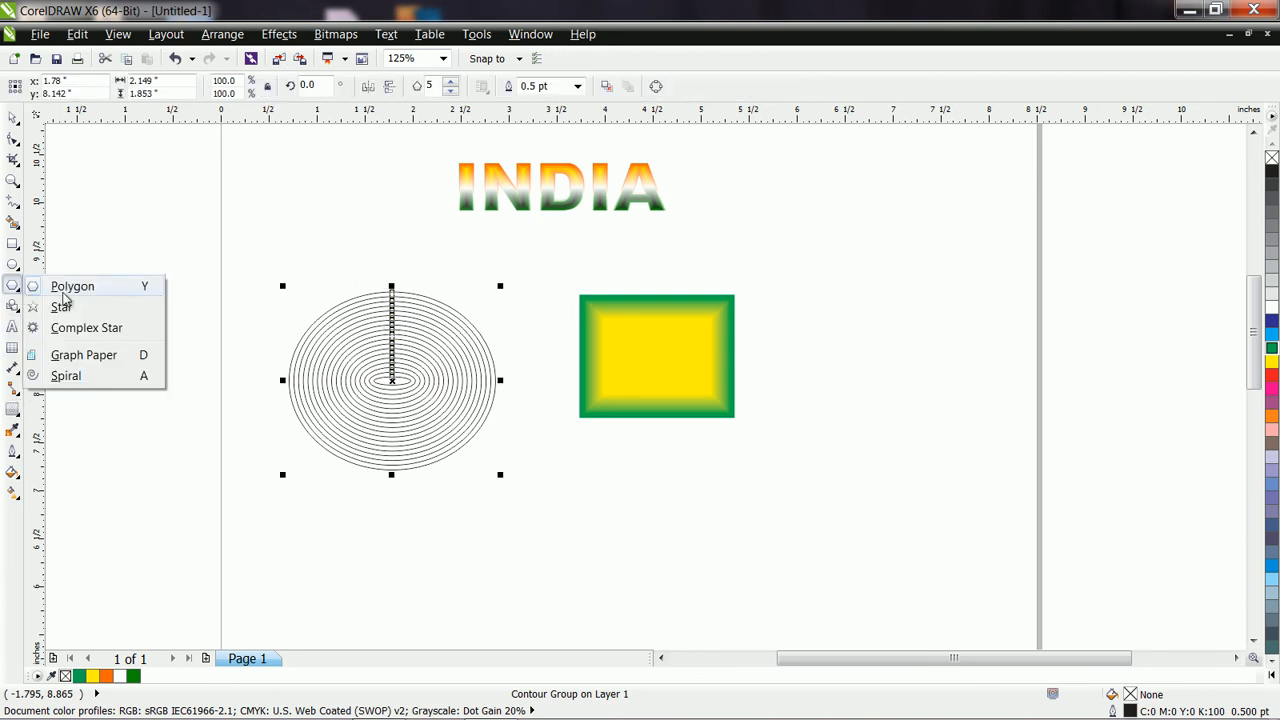
click(60, 307)
drag(826, 308, 1004, 462)
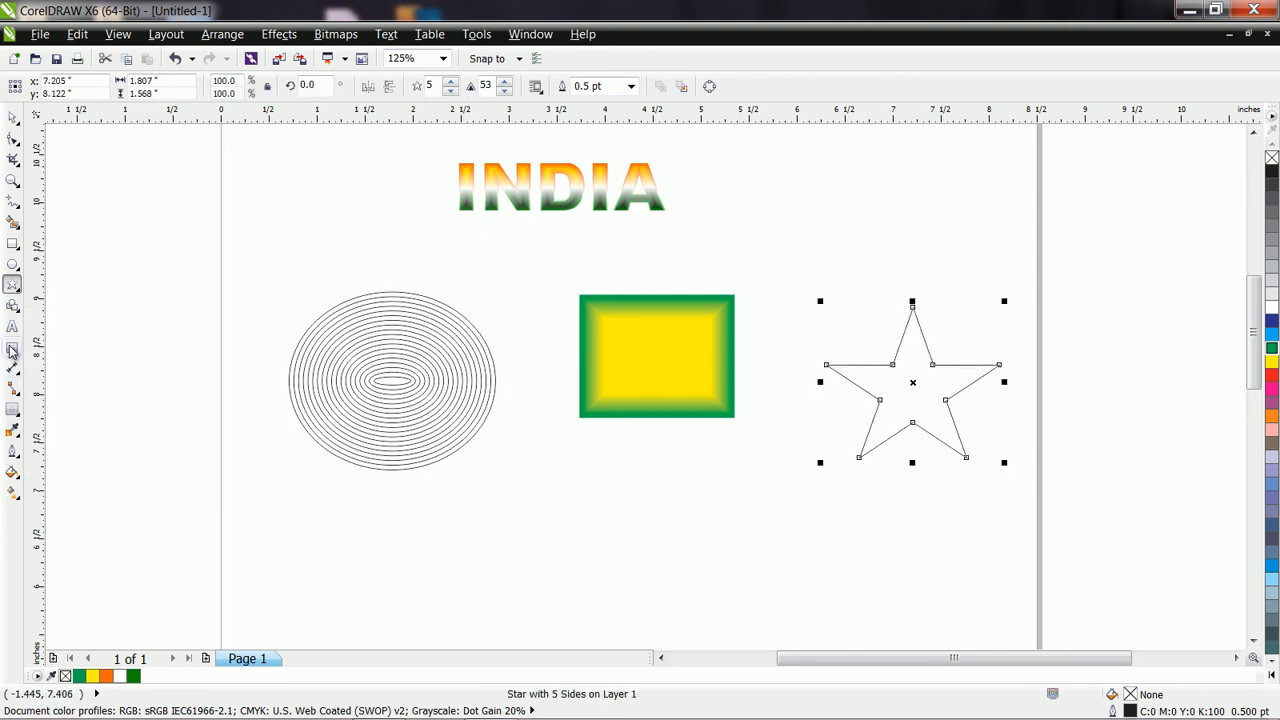
Try an inside contour of 13 steps with an offset of about 0.021 inch on the star, and undo it
click(14, 407)
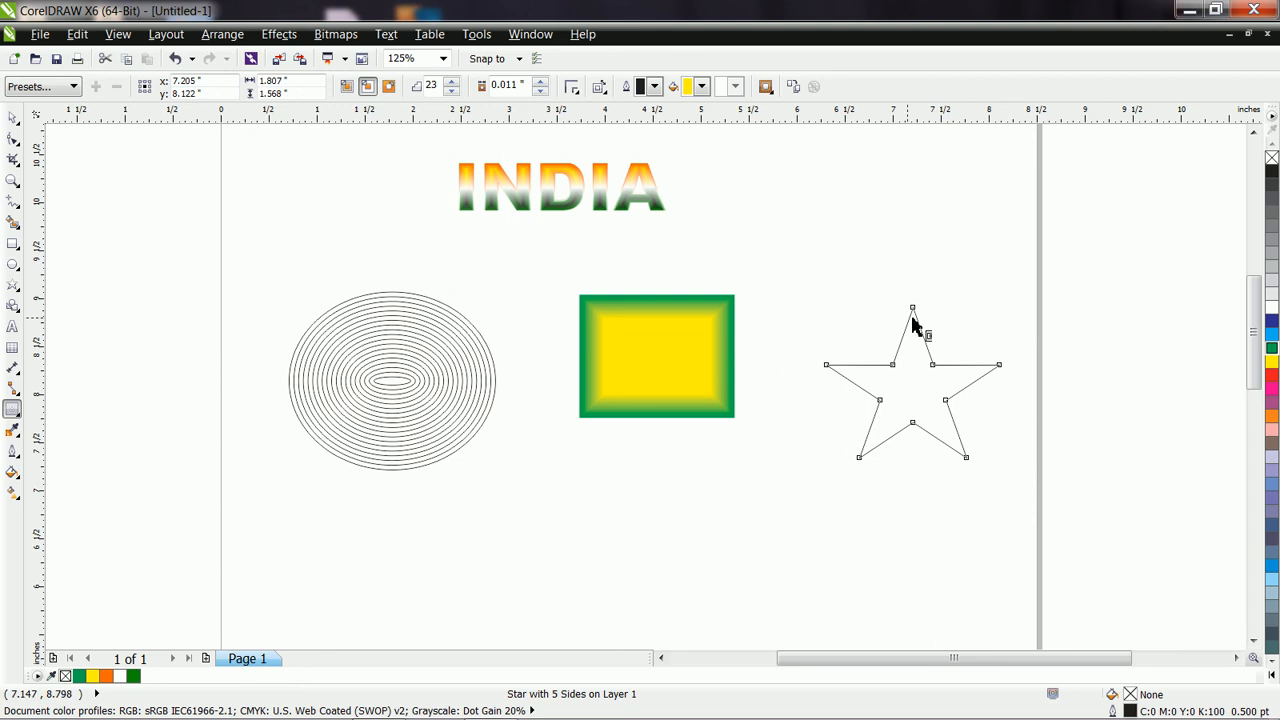
drag(913, 308, 914, 358)
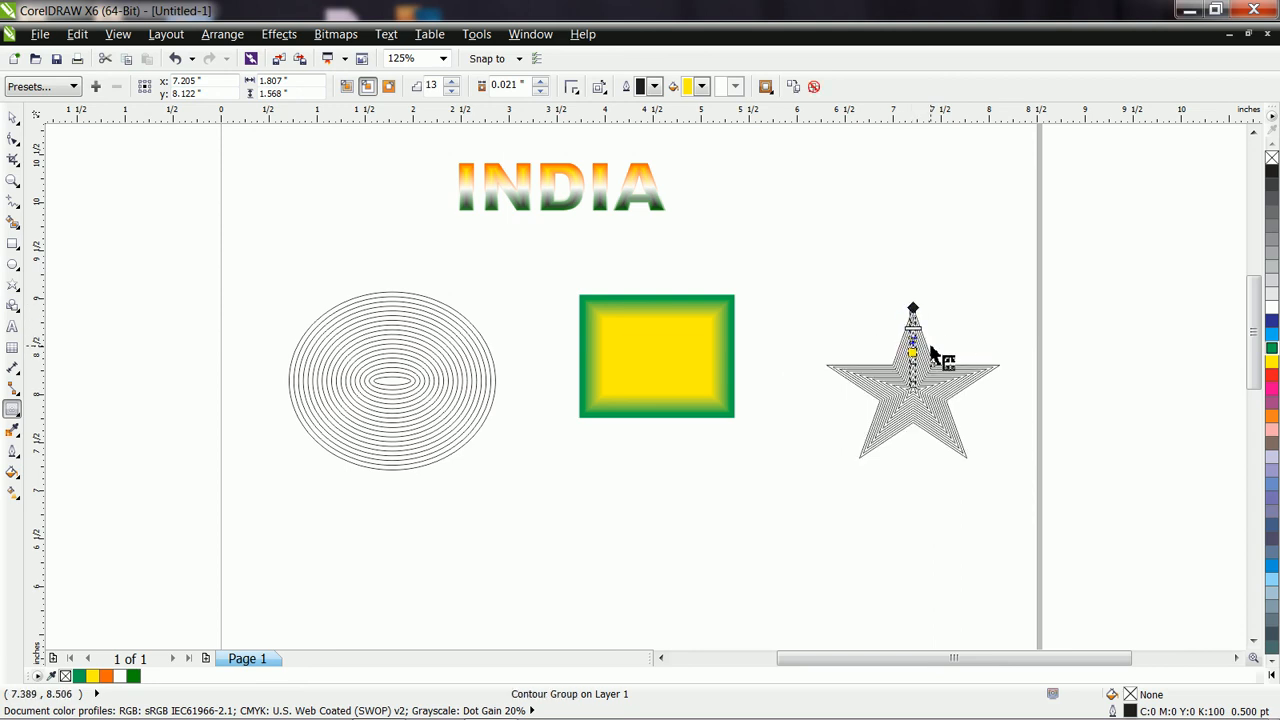
scroll(931, 350, up, 1)
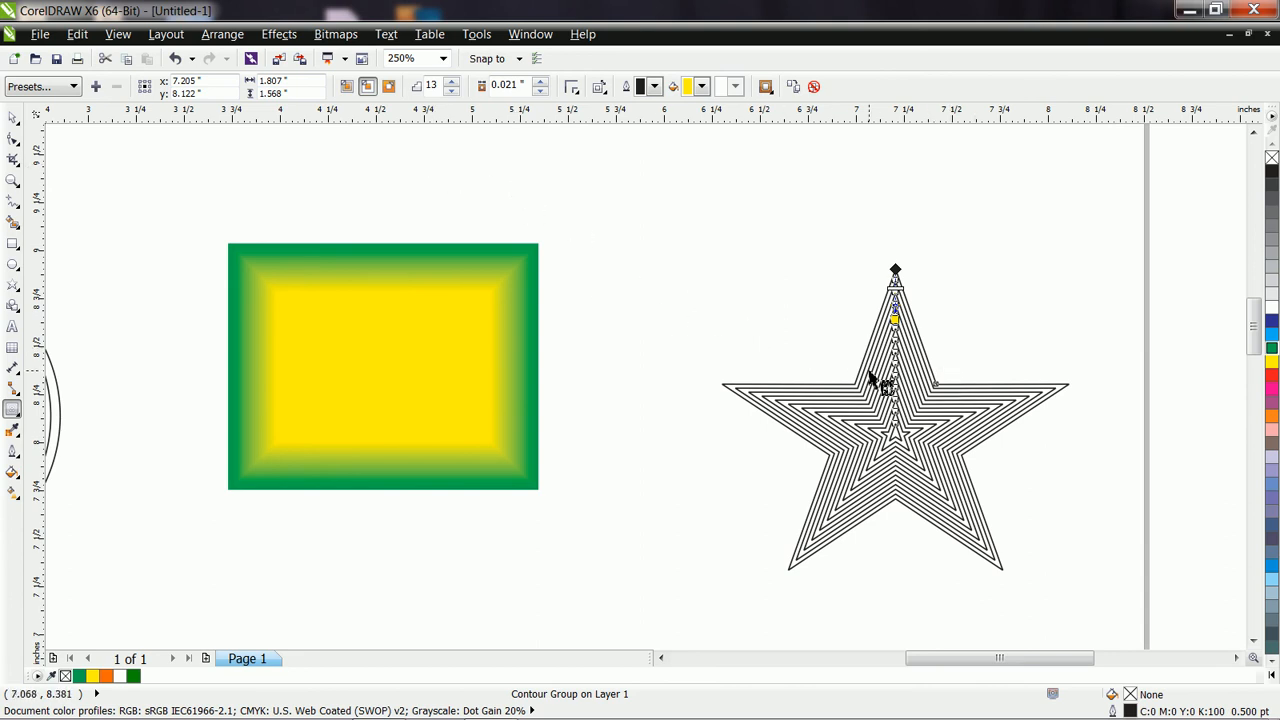
key(ctrl+z)
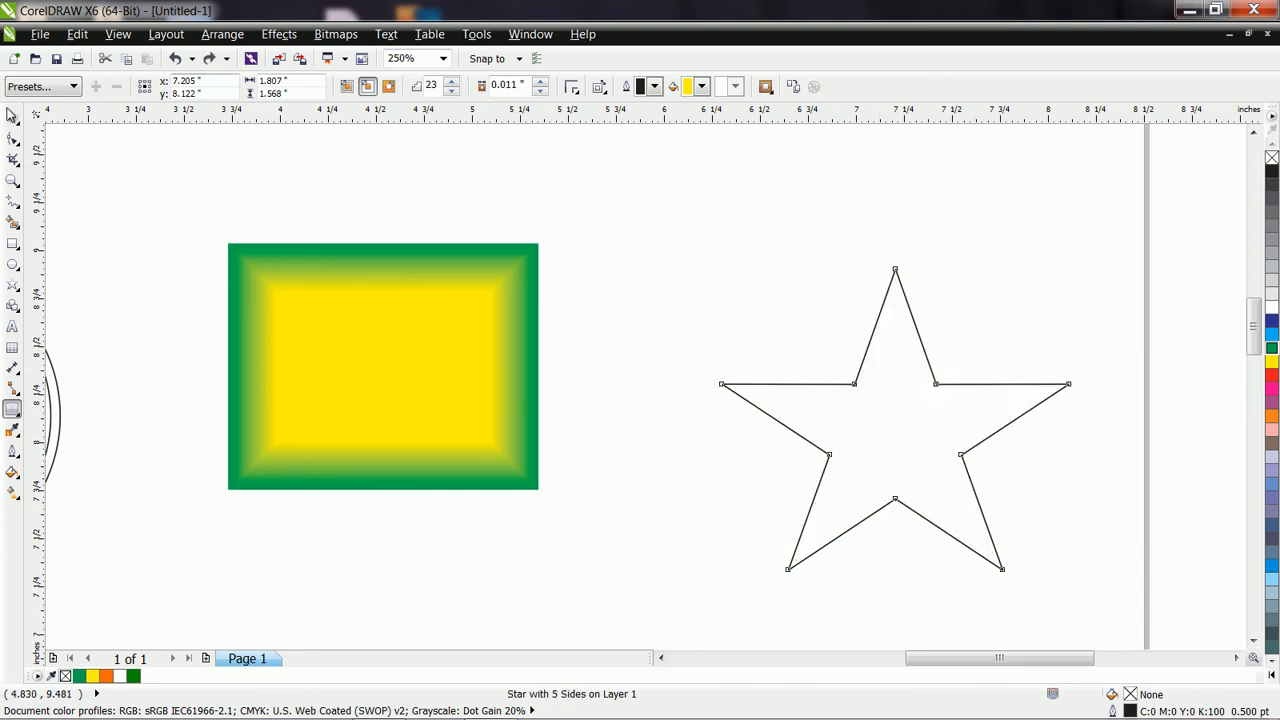
Set the star's outline color to Red from the CMYK palette
click(13, 117)
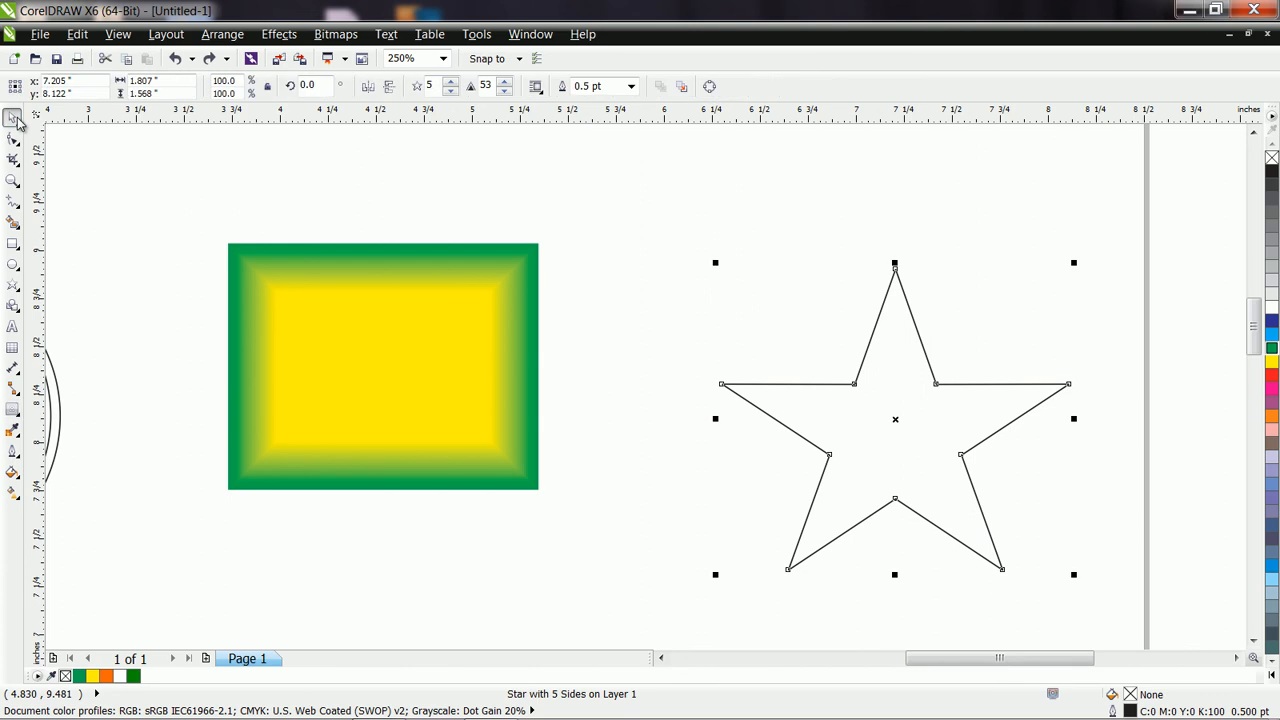
click(20, 454)
click(100, 185)
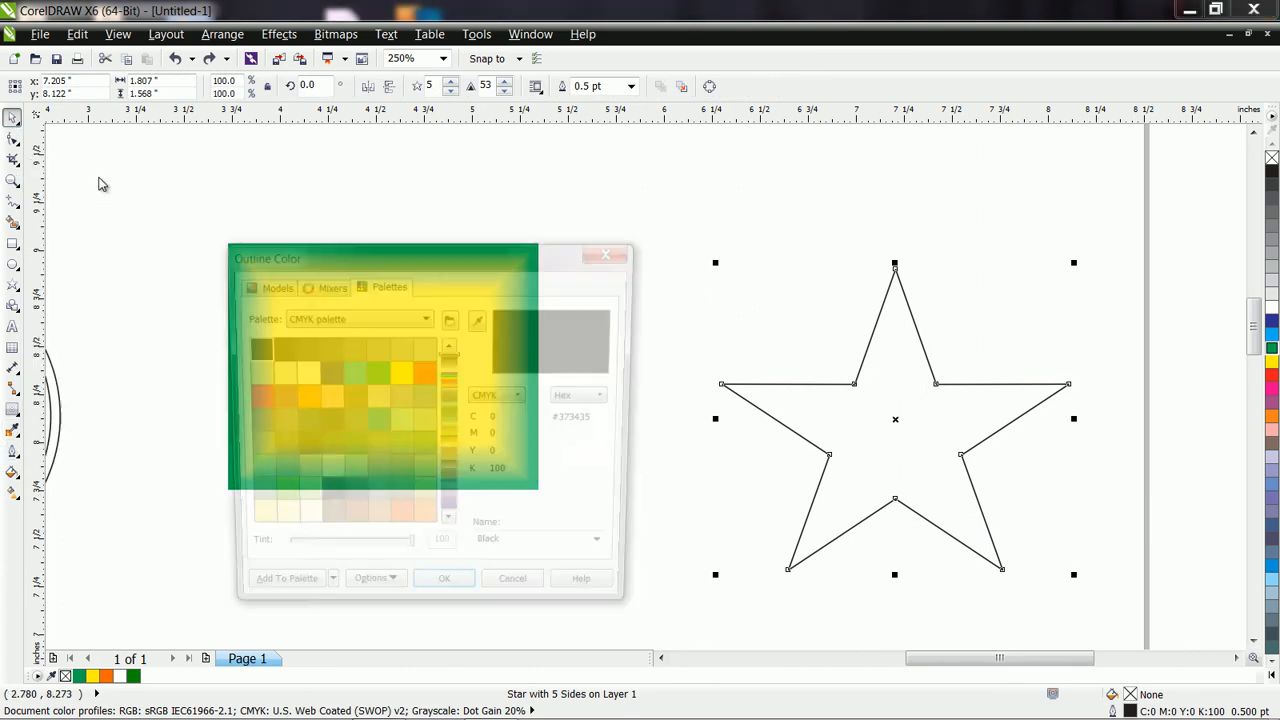
click(424, 373)
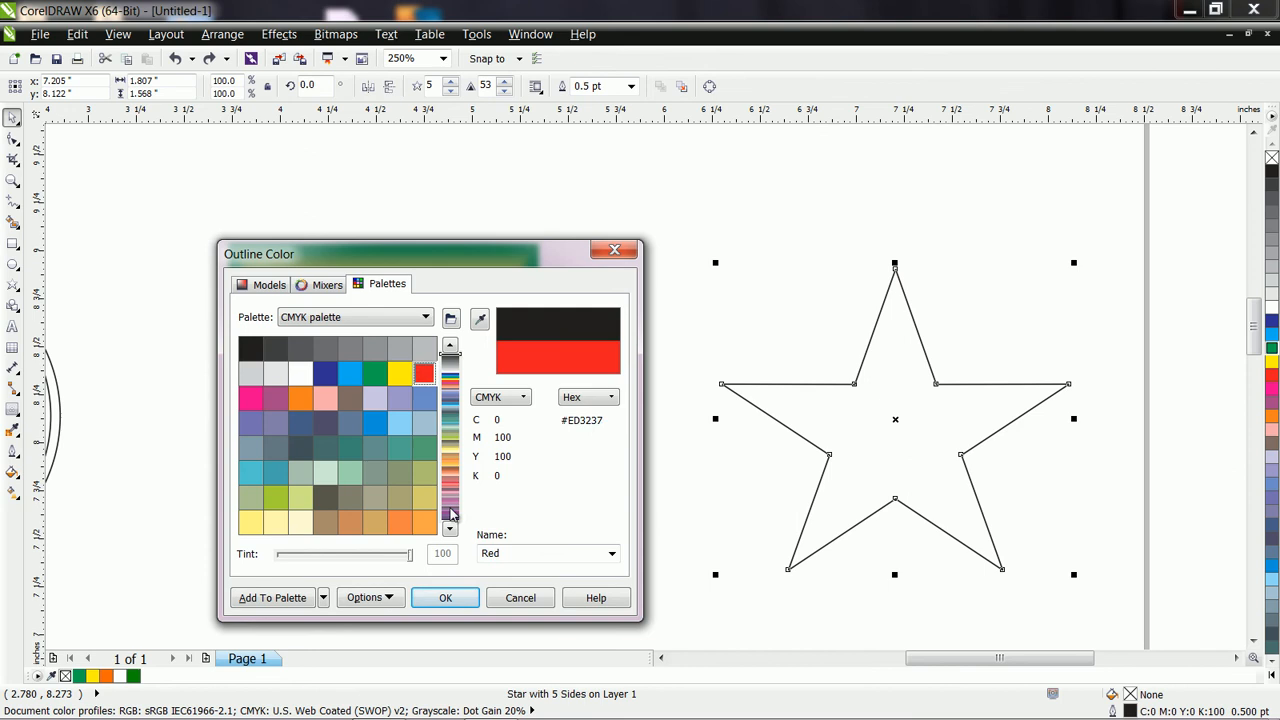
click(445, 597)
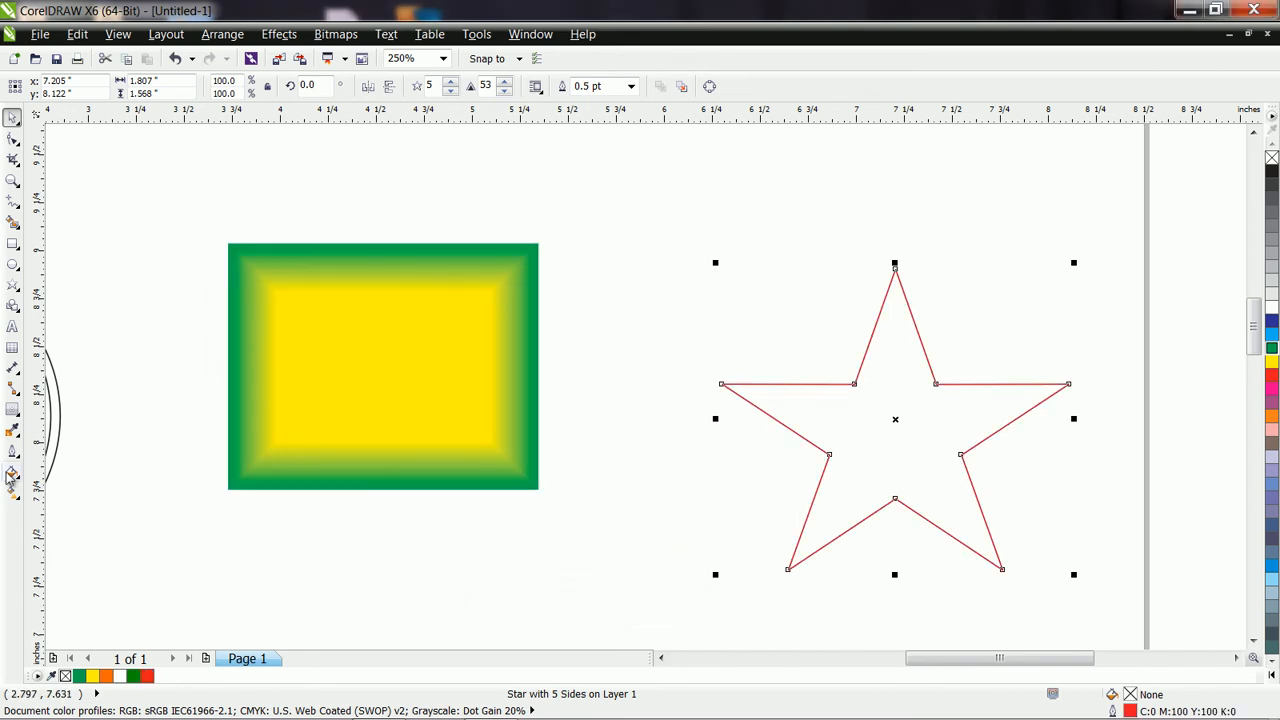
Apply an inside contour of 16 steps with an offset of about 0.017 inch to the star, using a green contour outline color
click(12, 409)
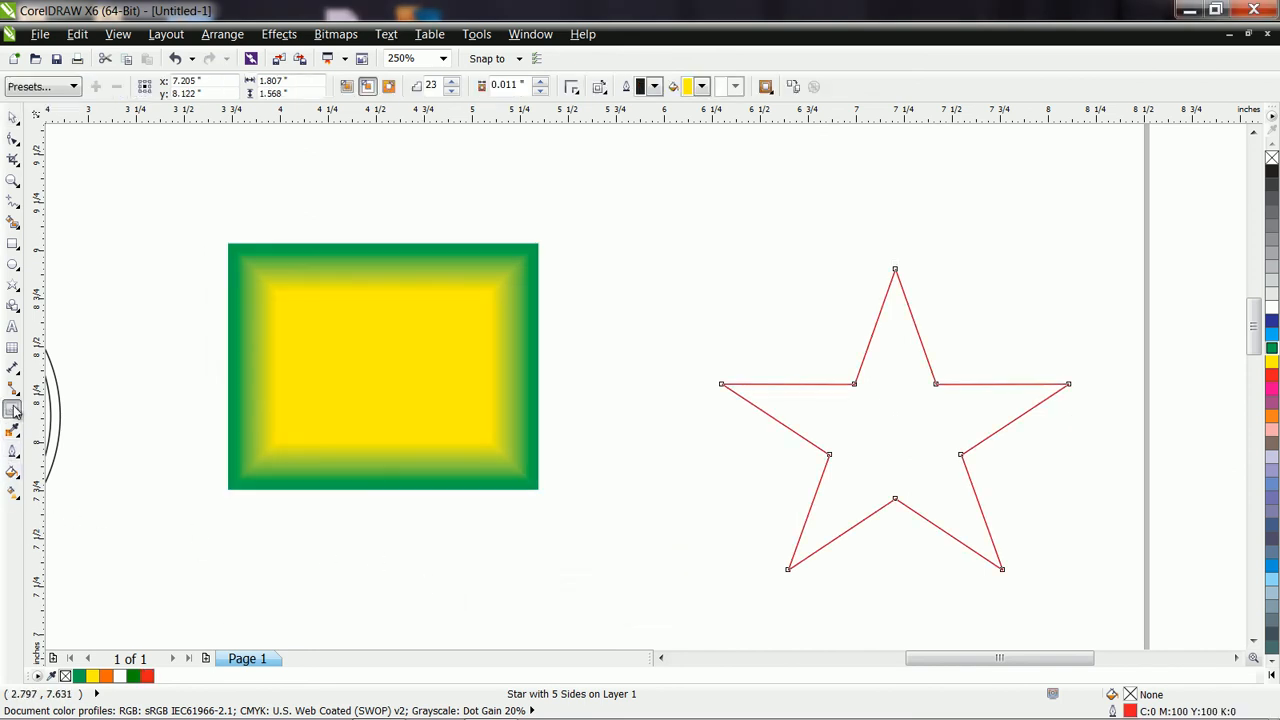
drag(895, 272, 903, 347)
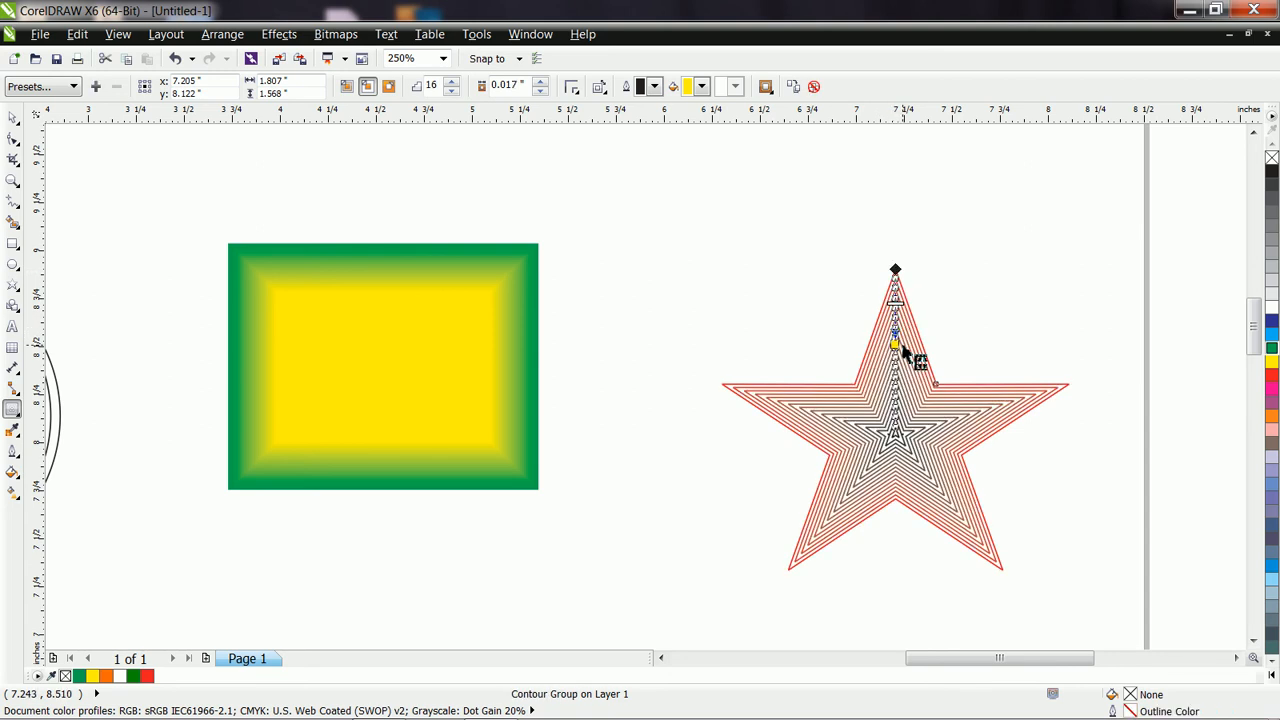
click(655, 86)
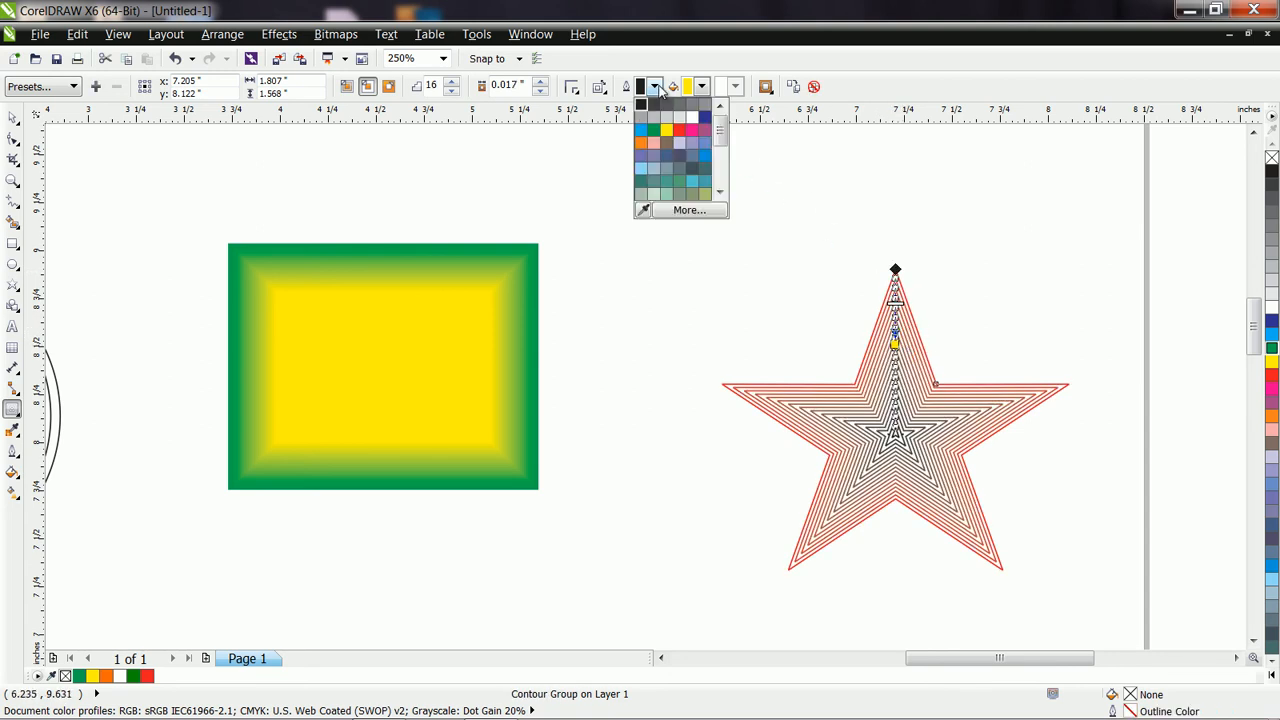
click(655, 129)
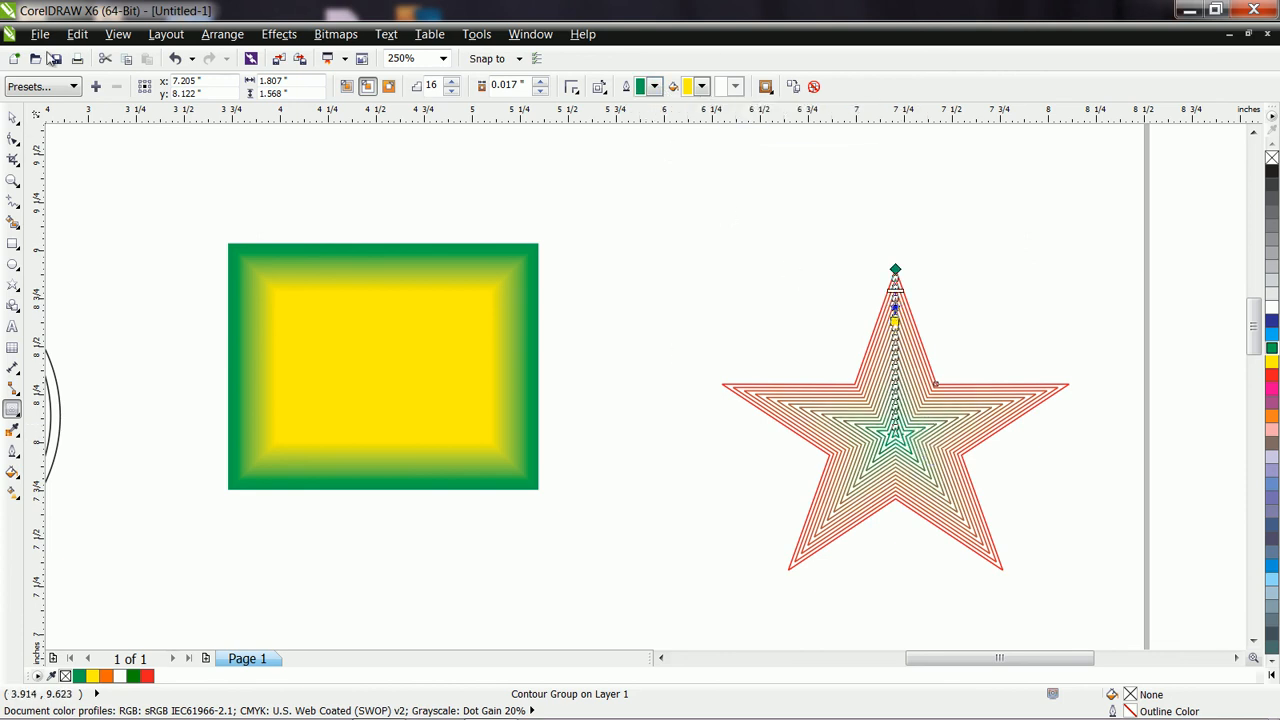
Move the contoured star closer to the rectangle, create a clockwise-rotated copy overlapping it, and clear the selection
click(13, 117)
drag(894, 428, 809, 380)
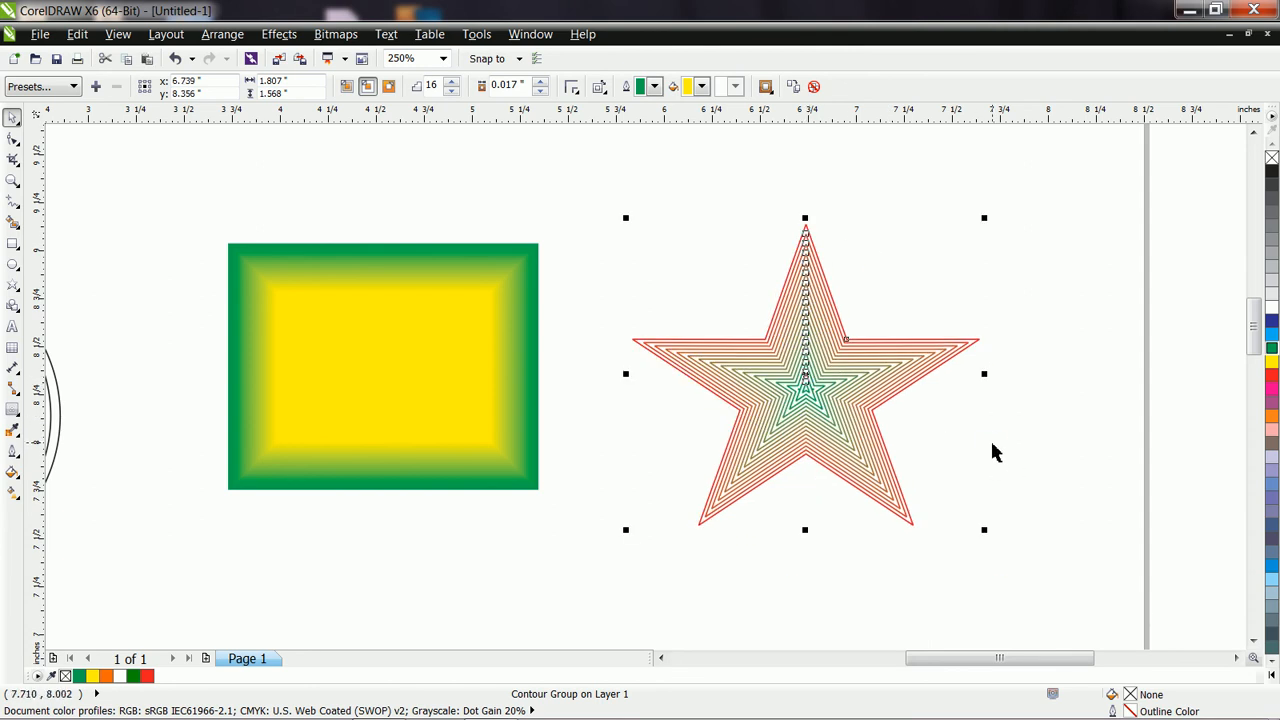
click(810, 380)
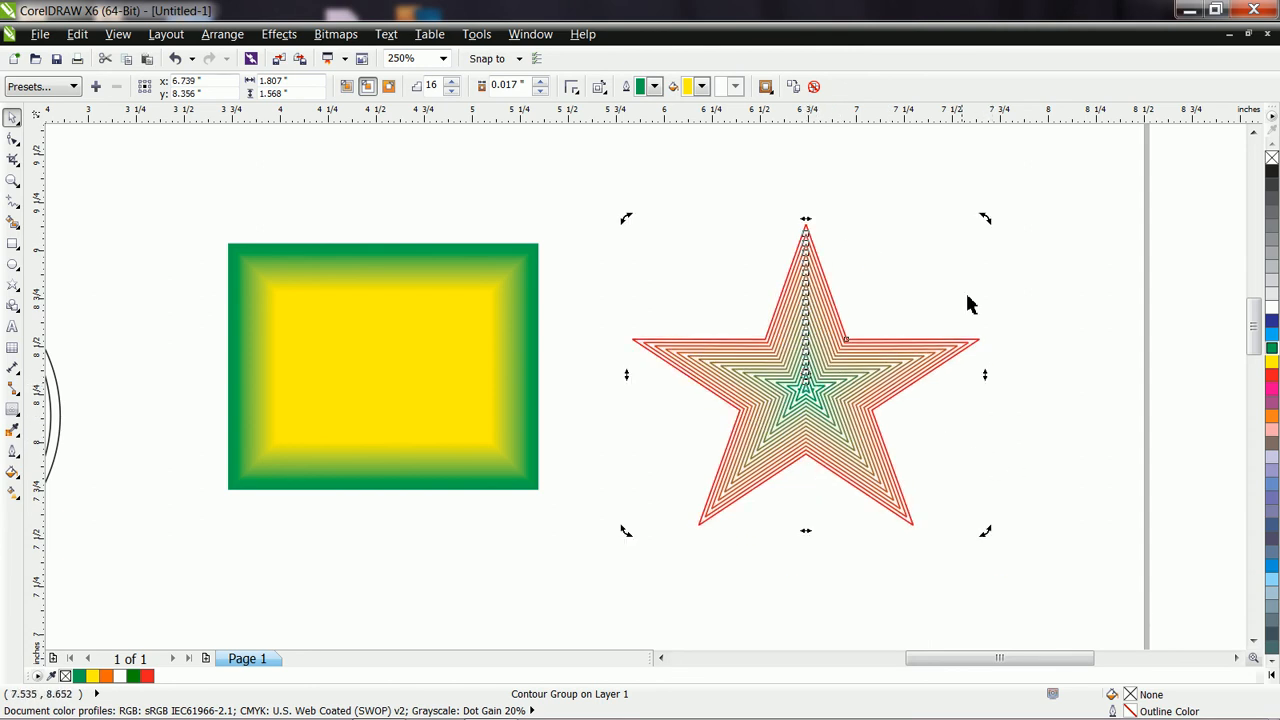
drag(990, 219, 1068, 360)
scroll(904, 403, down, 1)
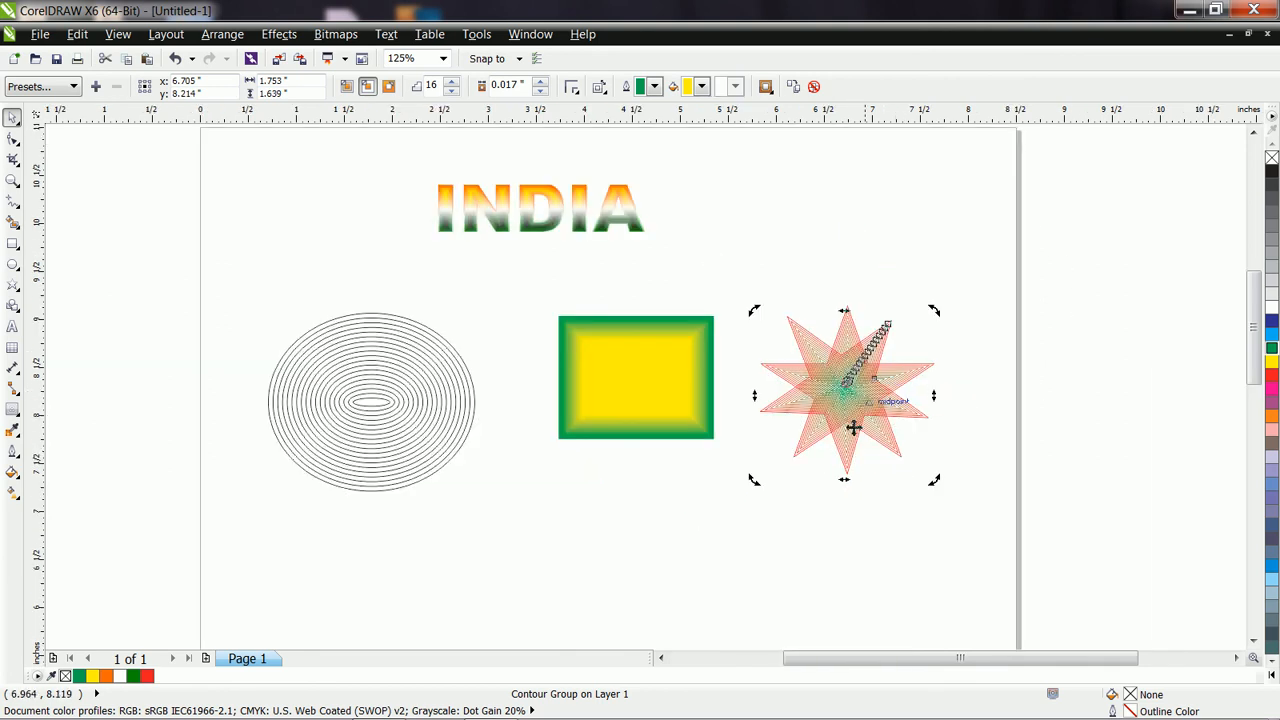
click(843, 514)
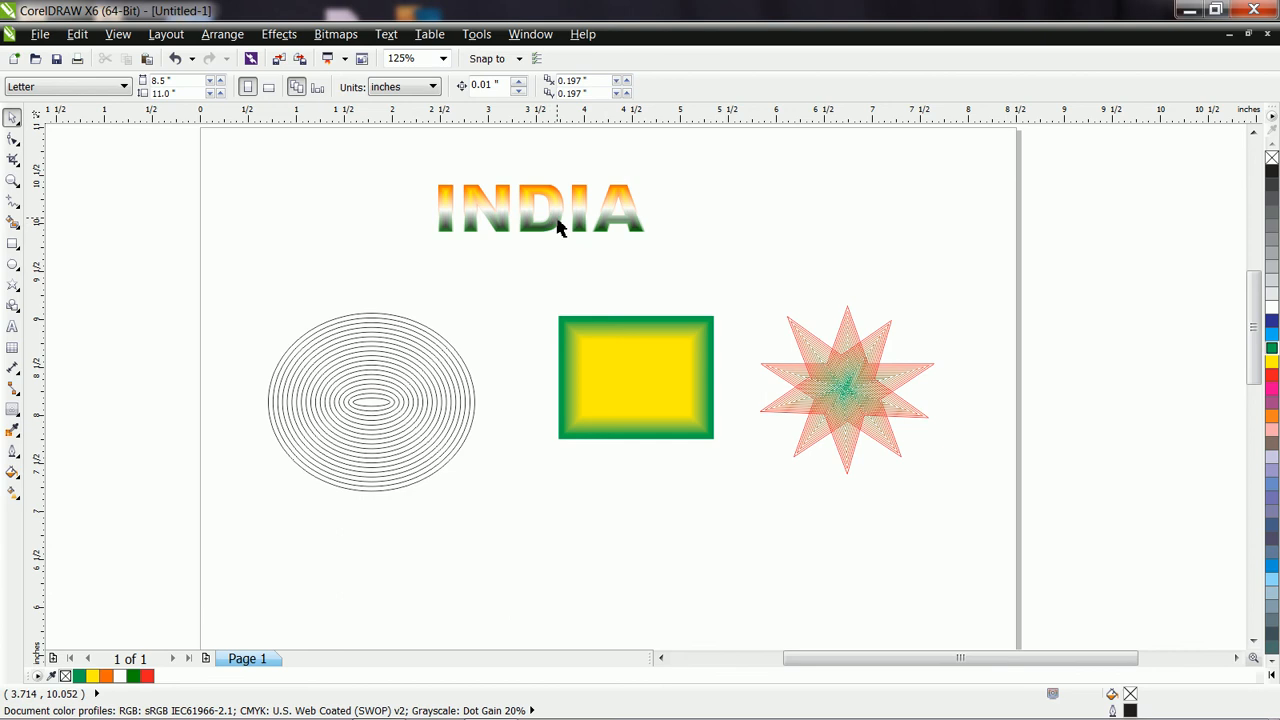
Examine the INDIA text's contour up close and review all the contoured shapes on the page
scroll(555, 215, up, 5)
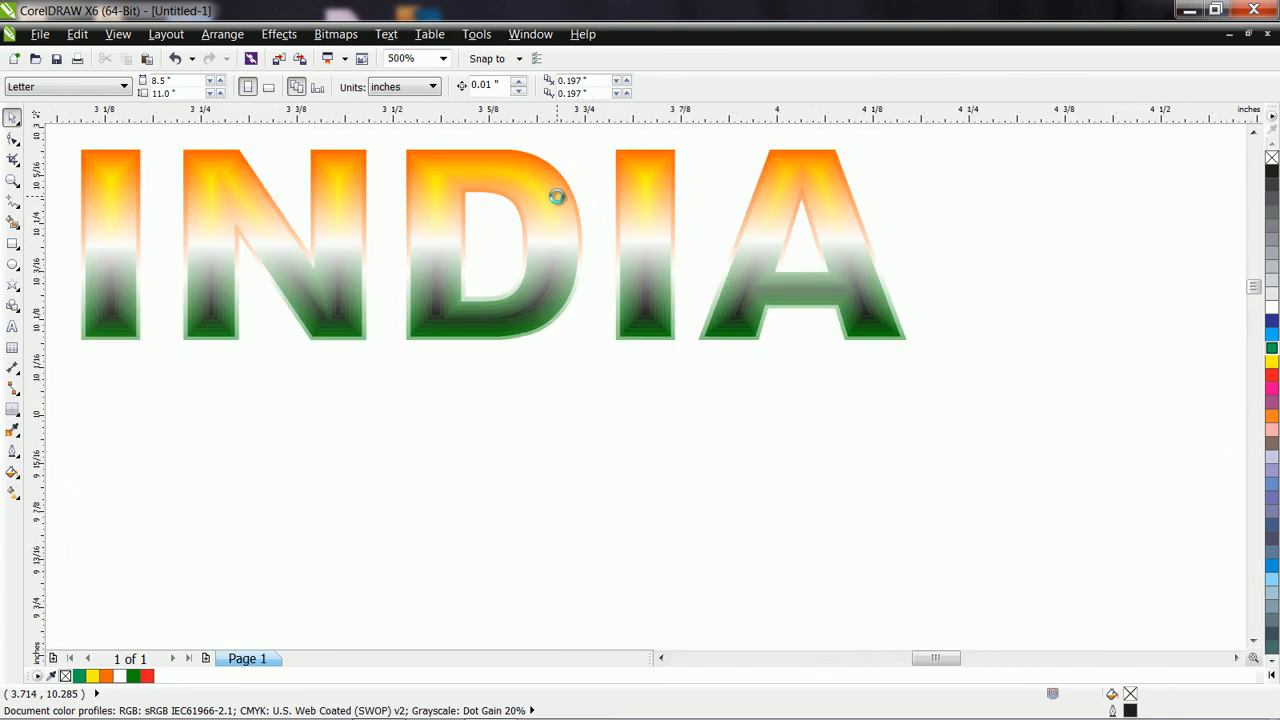
scroll(709, 372, down, 2)
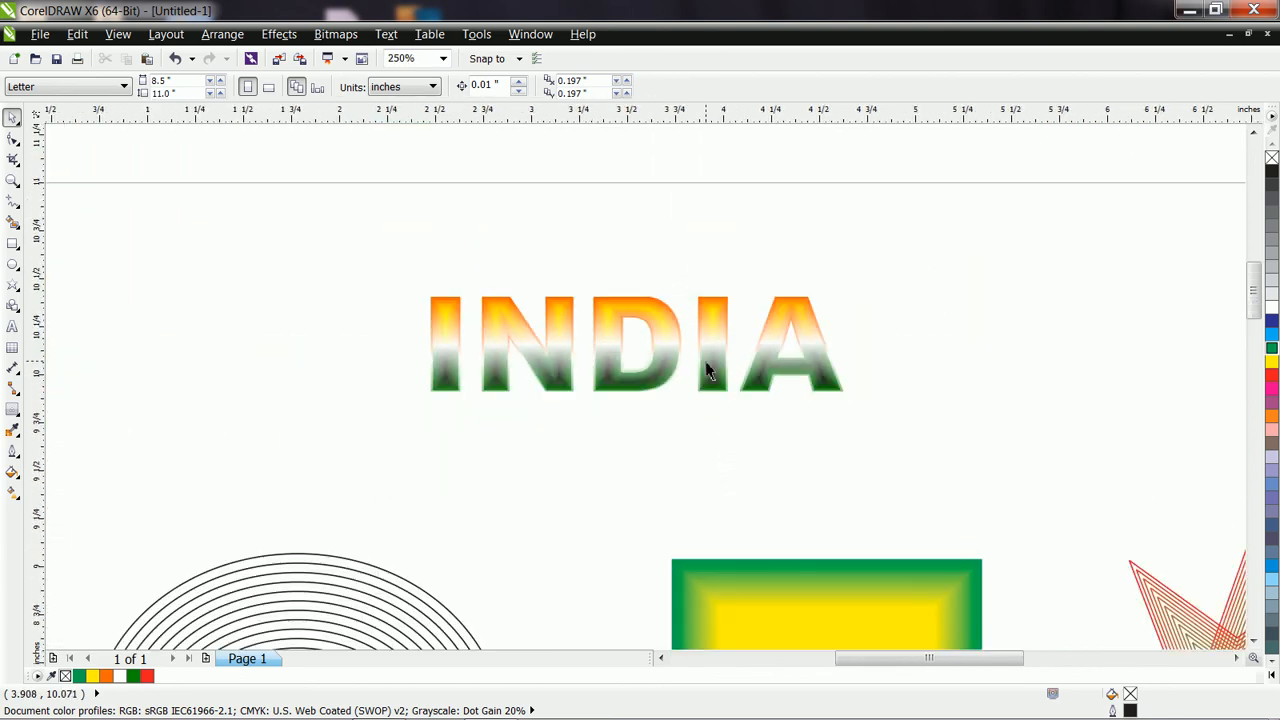
scroll(707, 370, down, 1)
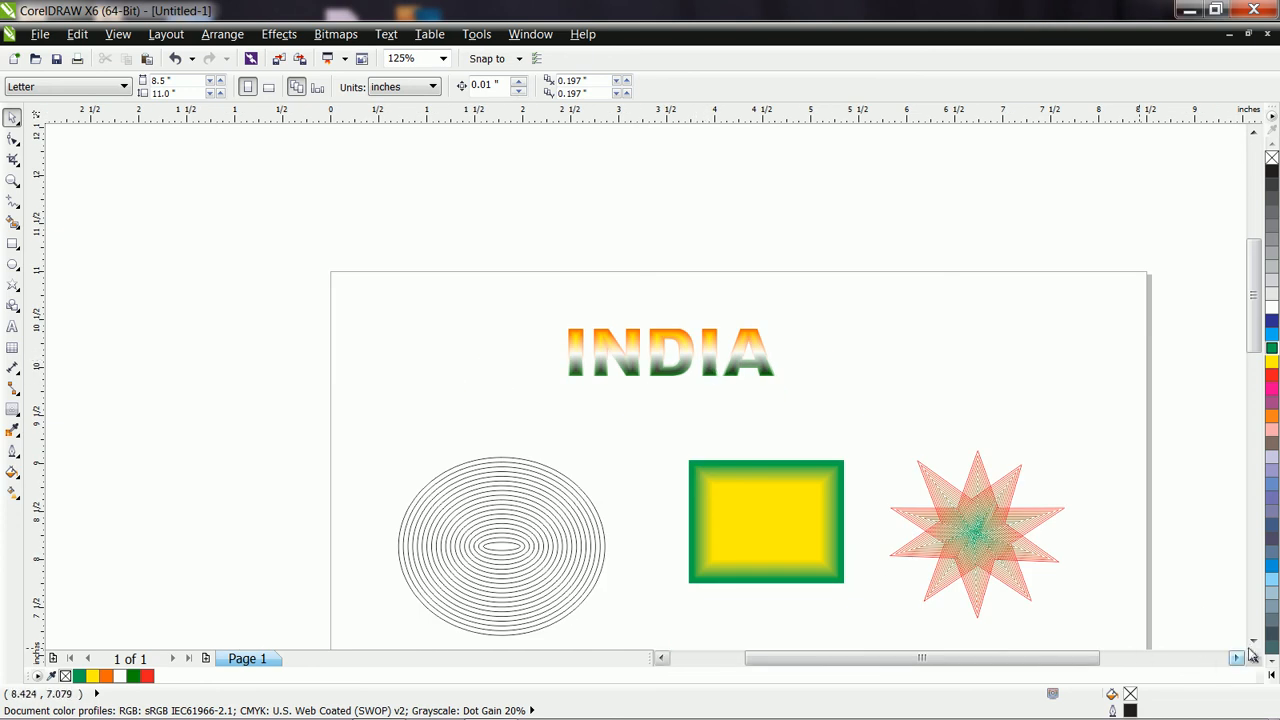
click(1254, 641)
click(1254, 641)
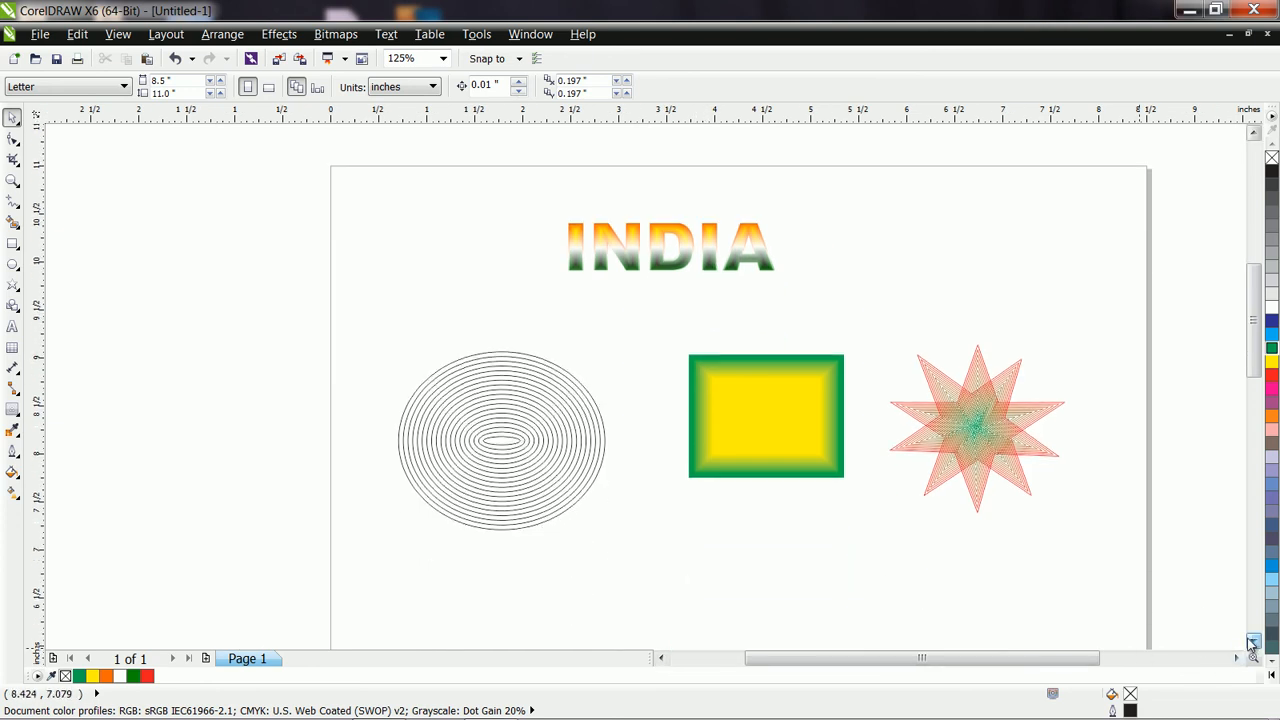